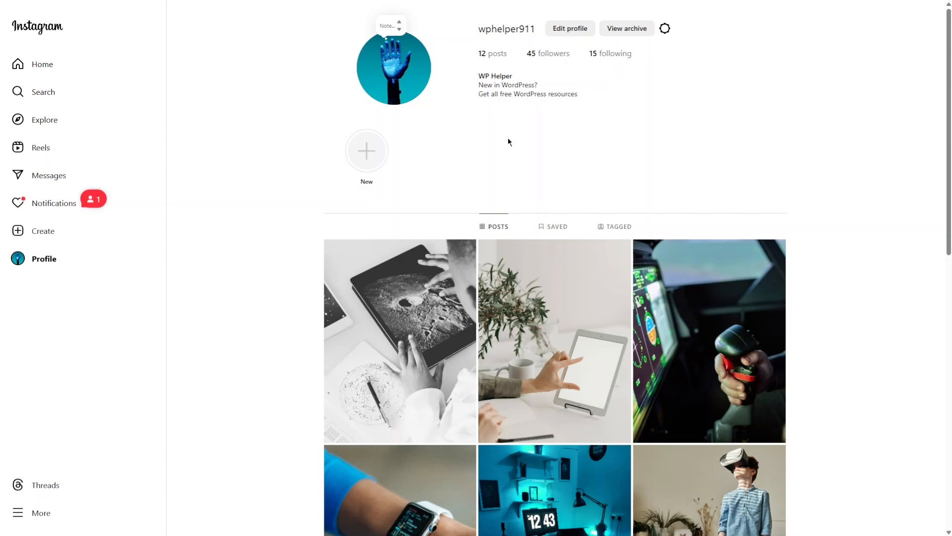
- Start converting the Instagram account to a professional account and choose the Business type
{"action": "left_click", "coordinate": [568, 32]}
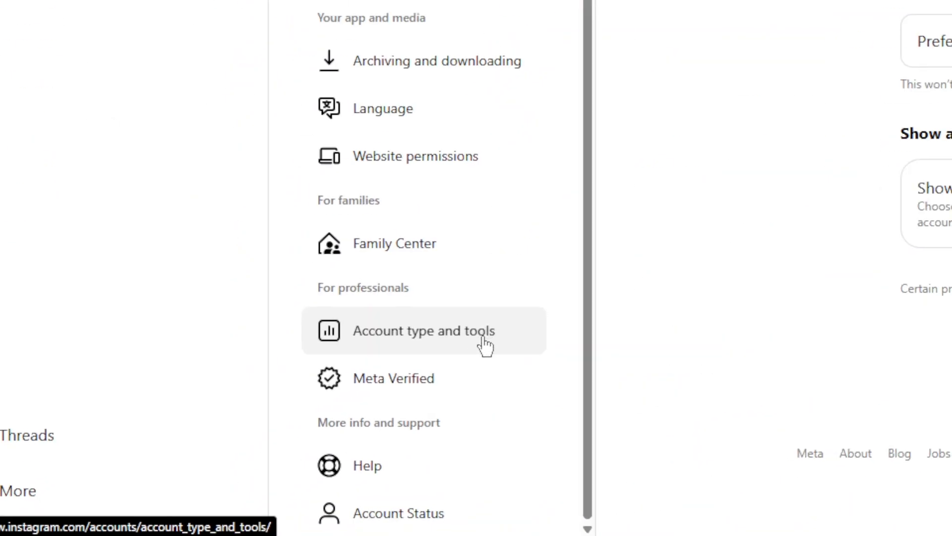
{"action": "left_click", "coordinate": [485, 345]}
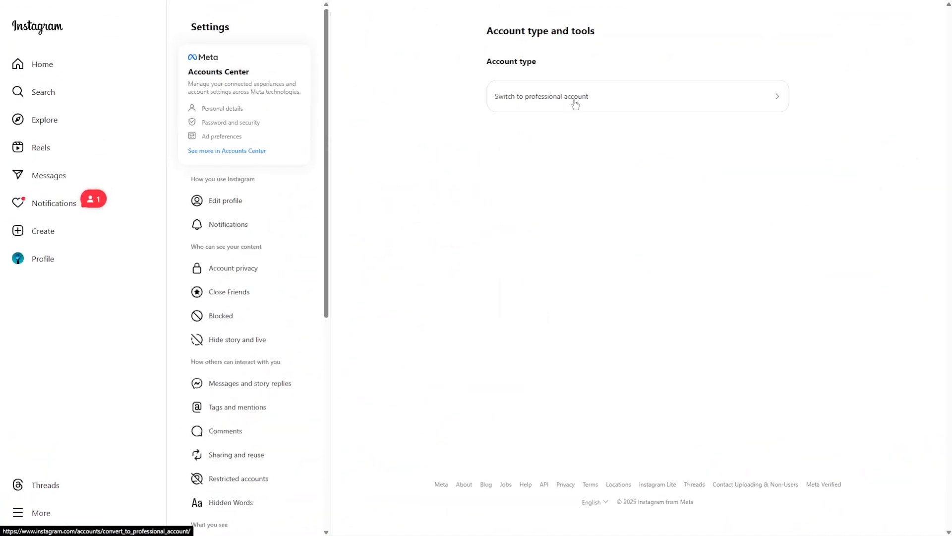
{"action": "left_click", "coordinate": [575, 102]}
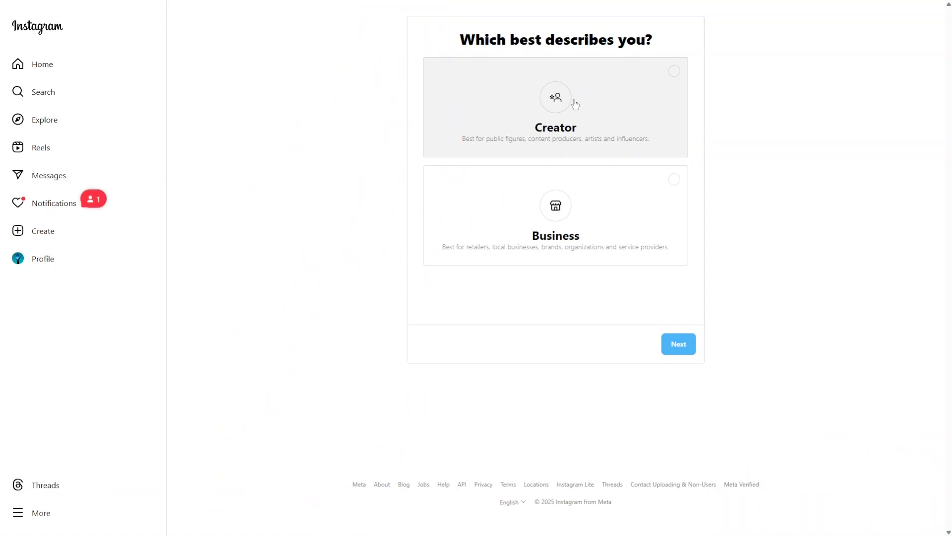
{"action": "left_click", "coordinate": [674, 181]}
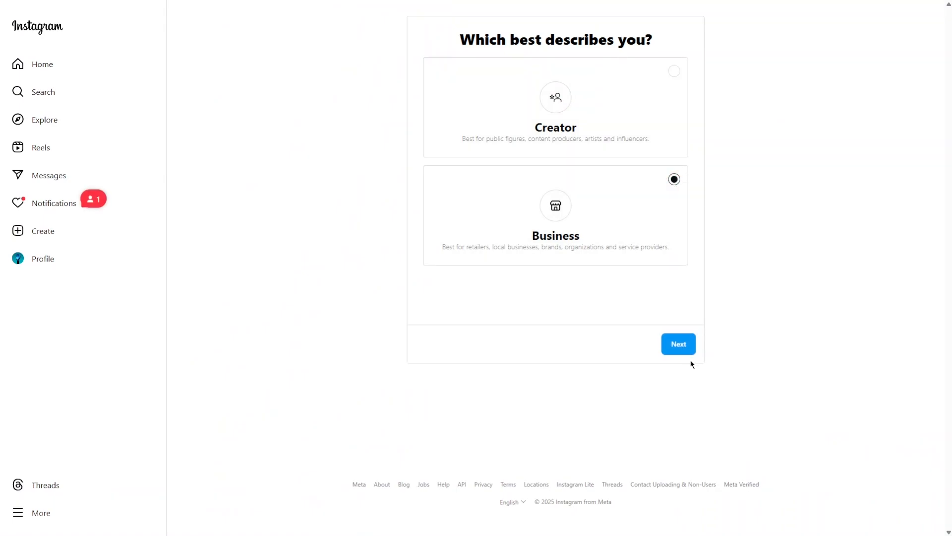
{"action": "left_click", "coordinate": [683, 347]}
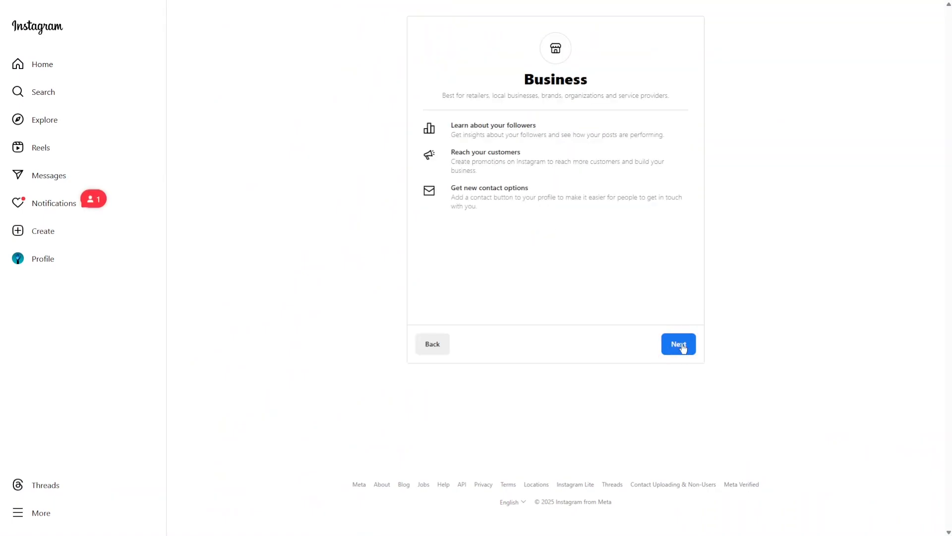
{"action": "left_click", "coordinate": [679, 347]}
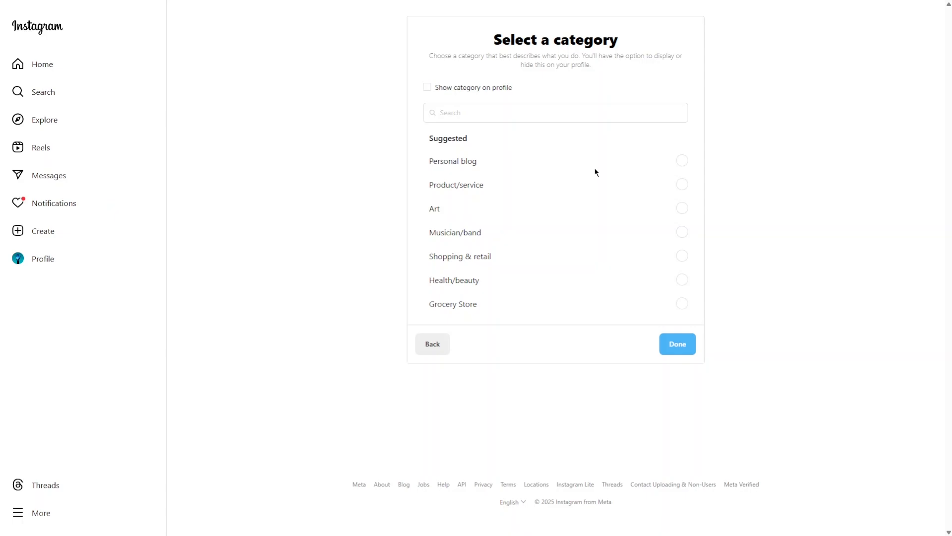
- Set the account category to Personal blog and complete the switch to a business account
{"action": "left_click", "coordinate": [678, 163]}
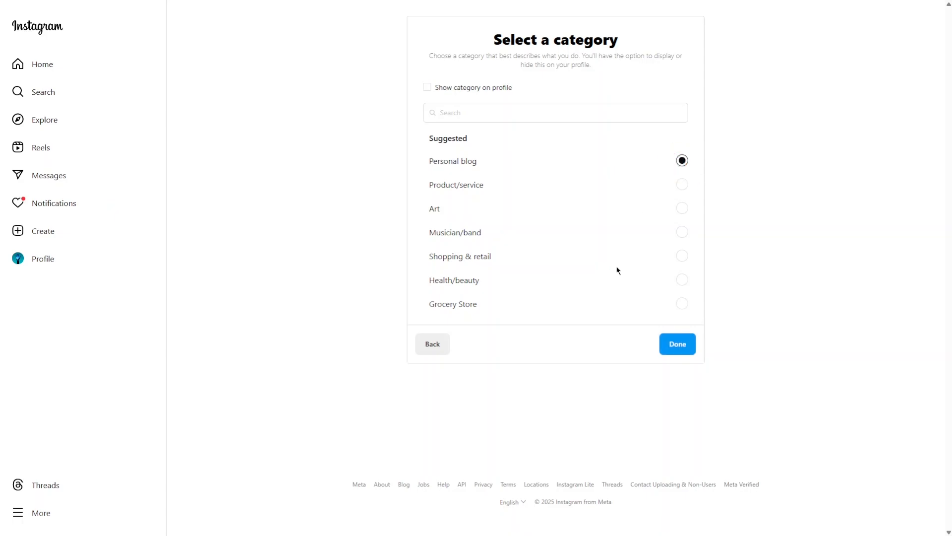
{"action": "left_click", "coordinate": [671, 347]}
{"action": "left_click", "coordinate": [480, 297]}
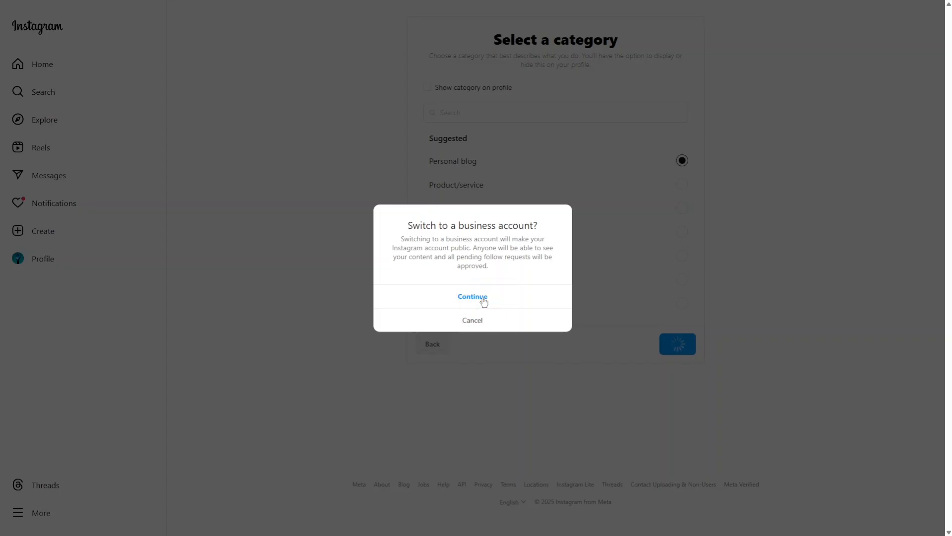
{"action": "left_click", "coordinate": [481, 297]}
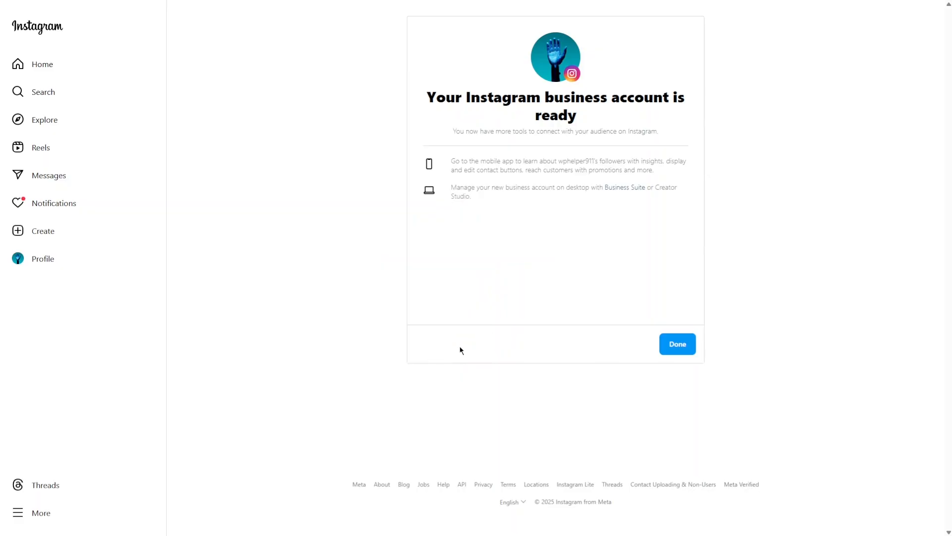
{"action": "left_click", "coordinate": [676, 348]}
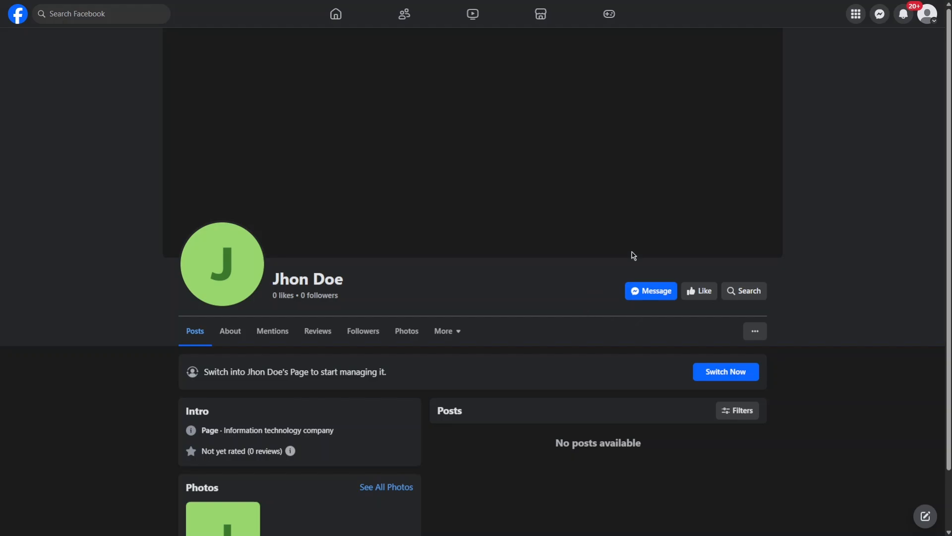
{"action": "left_click", "coordinate": [929, 16]}
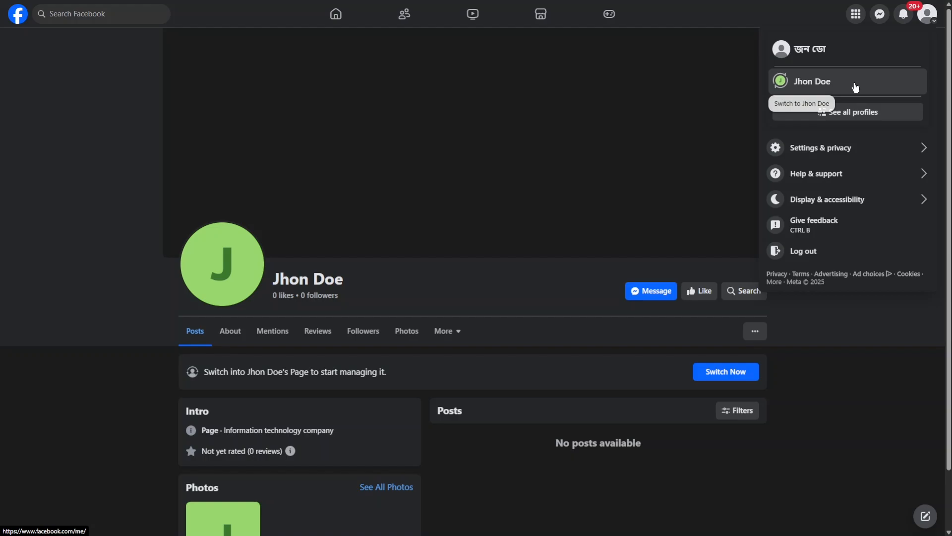
{"action": "left_click", "coordinate": [856, 83]}
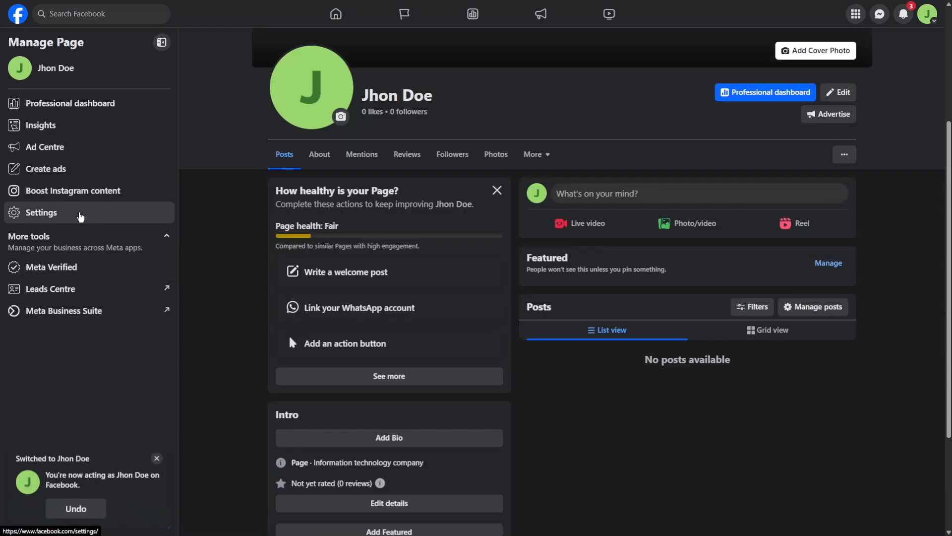
{"action": "left_click", "coordinate": [70, 217]}
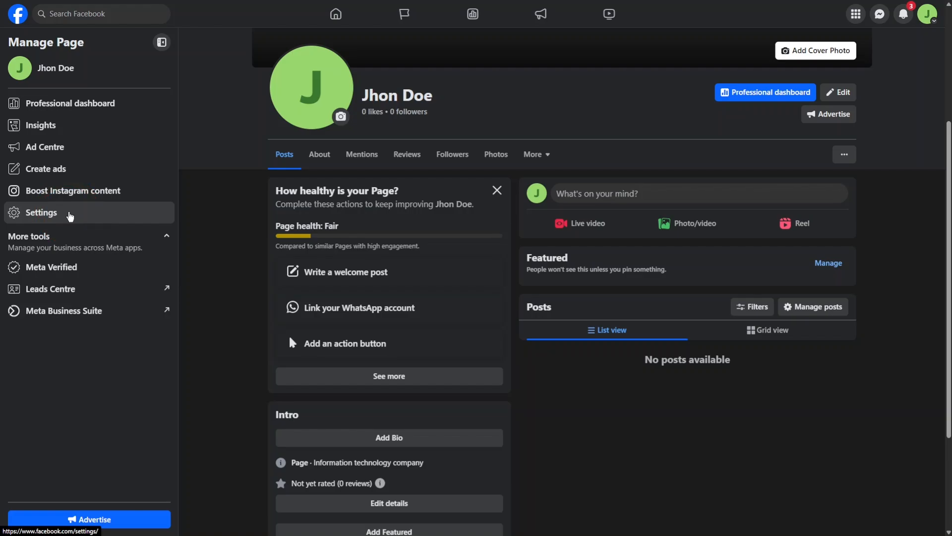
{"action": "scroll", "coordinate": [131, 302], "scroll_direction": "down", "scroll_amount": 5}
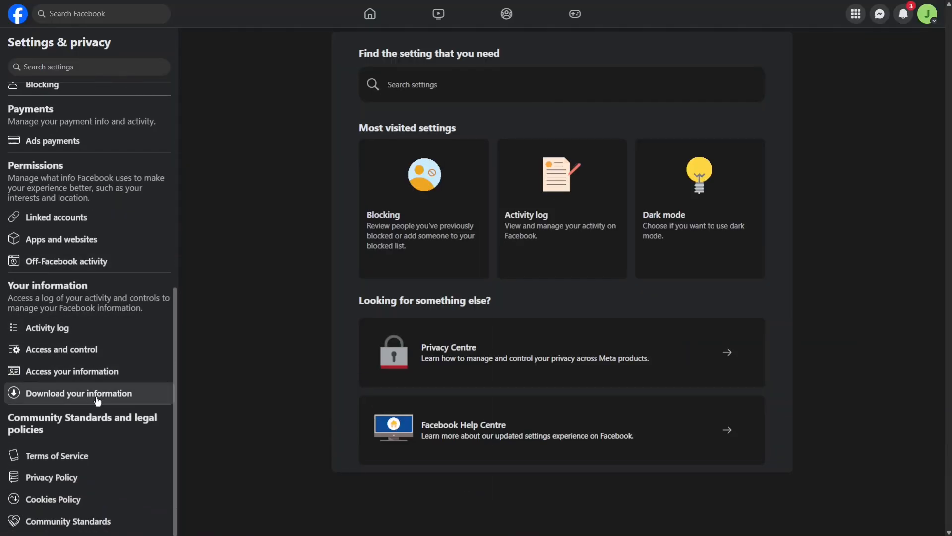
{"action": "left_click", "coordinate": [75, 224]}
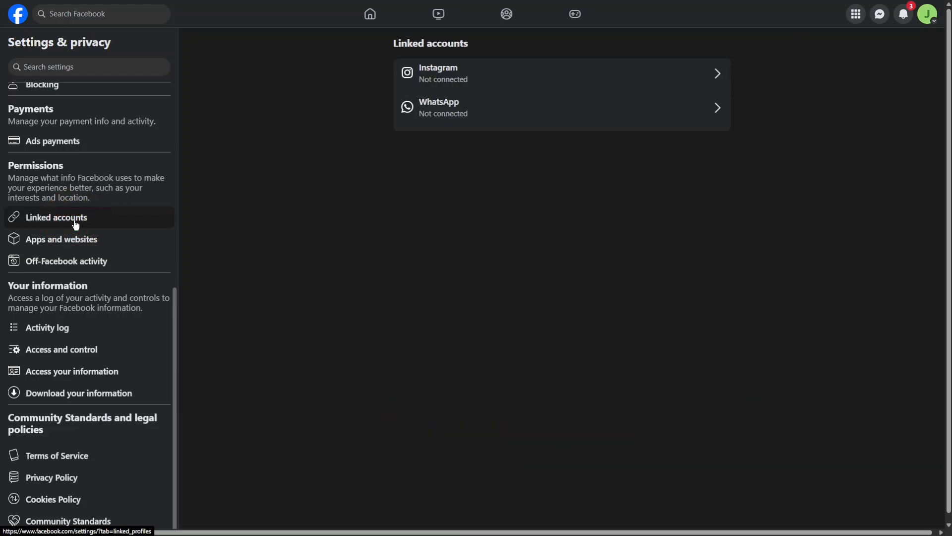
- Connect the Page to Instagram with inbox message access allowed, authorizing with the signed-in Instagram account
{"action": "left_click", "coordinate": [474, 80]}
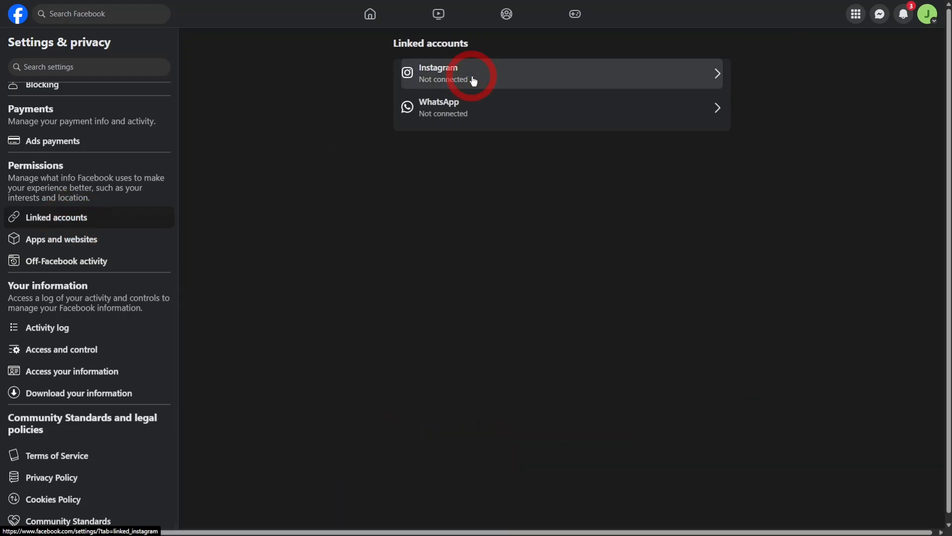
{"action": "left_click", "coordinate": [560, 248]}
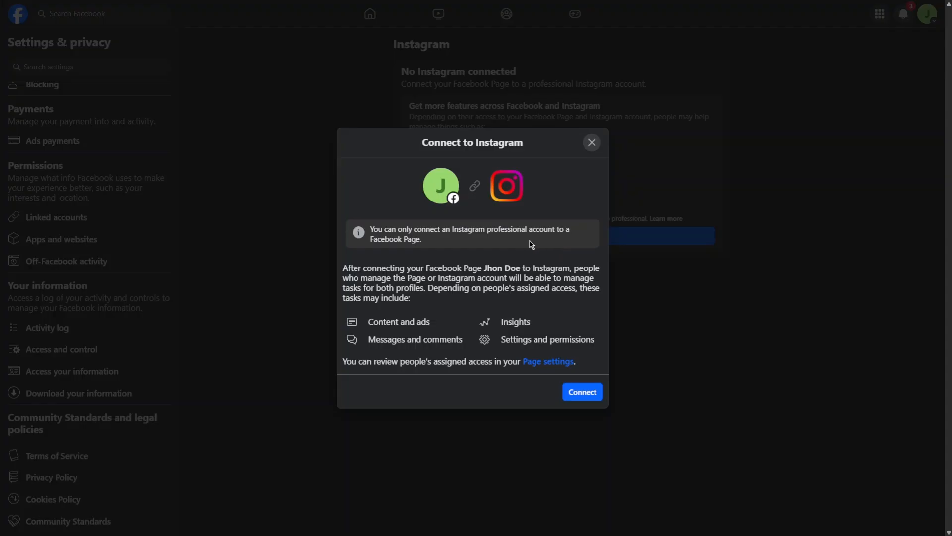
{"action": "left_click", "coordinate": [579, 392]}
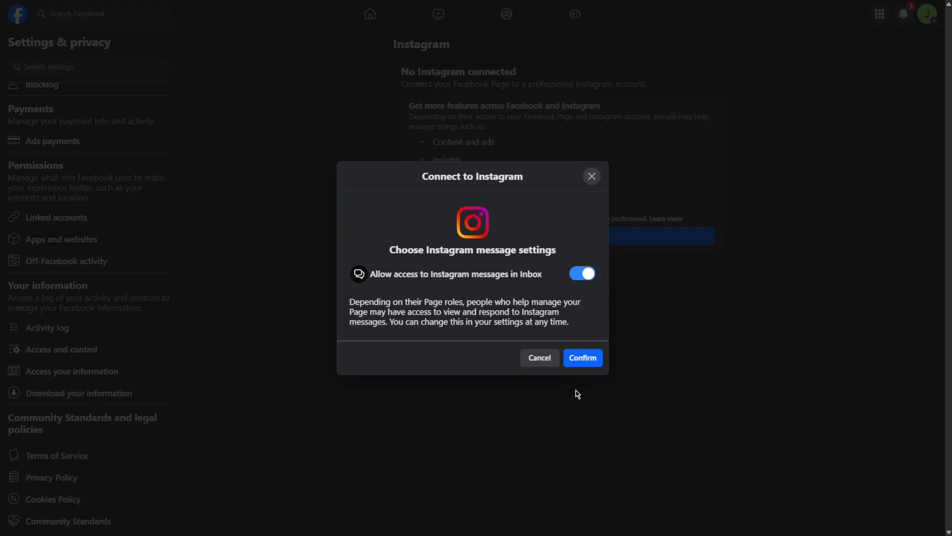
{"action": "left_click", "coordinate": [587, 360]}
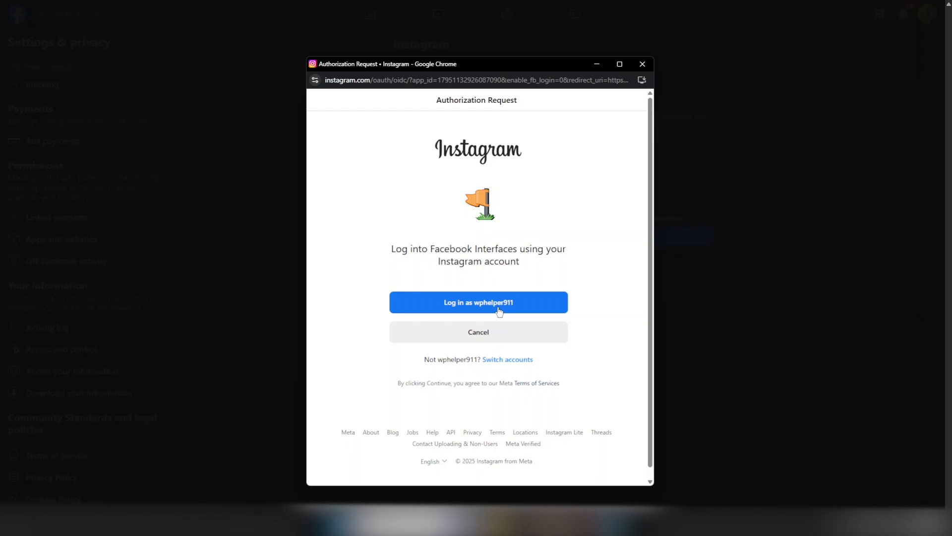
{"action": "left_click", "coordinate": [499, 308]}
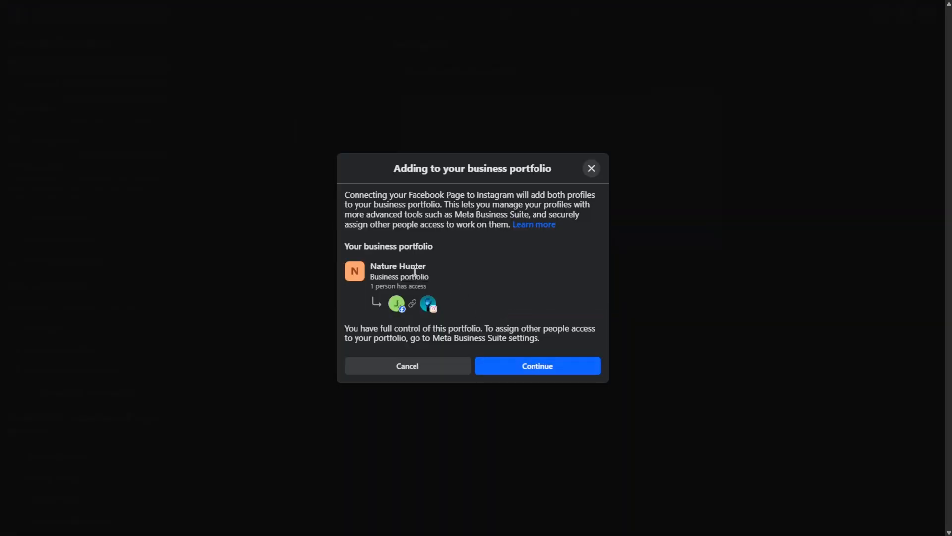
- Accept adding both profiles to the Nature Hunter business portfolio and finish the Instagram connection
{"action": "left_click_drag", "start_coordinate": [372, 267], "coordinate": [442, 266]}
{"action": "left_click", "coordinate": [445, 267]}
{"action": "left_click", "coordinate": [548, 370]}
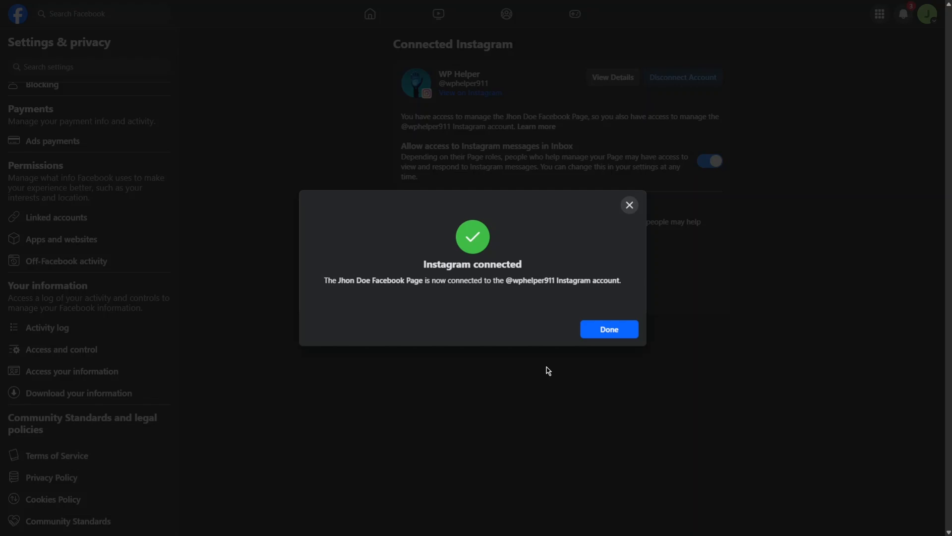
{"action": "left_click", "coordinate": [608, 332]}
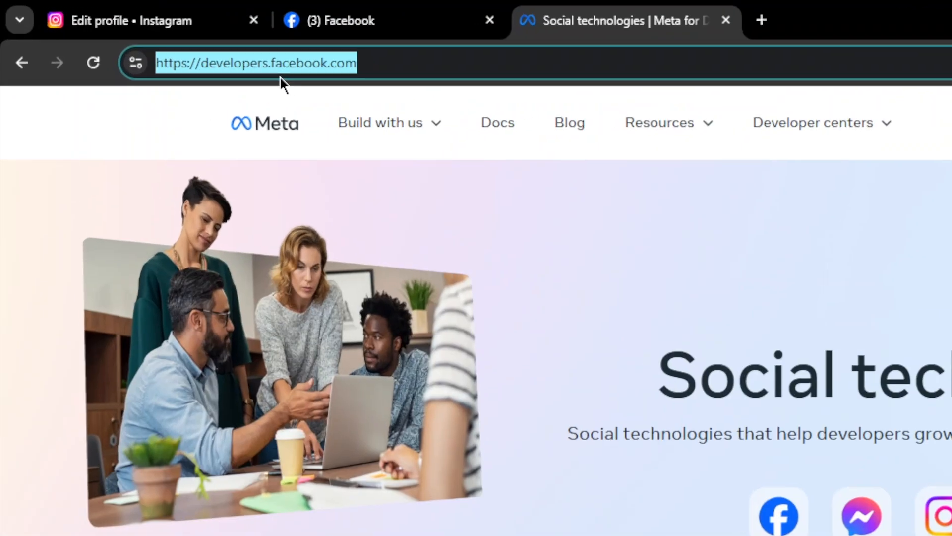
- On the Meta for Developers site, show the page full screen, go to My Apps and start creating an app
{"action": "key", "text": "F11"}
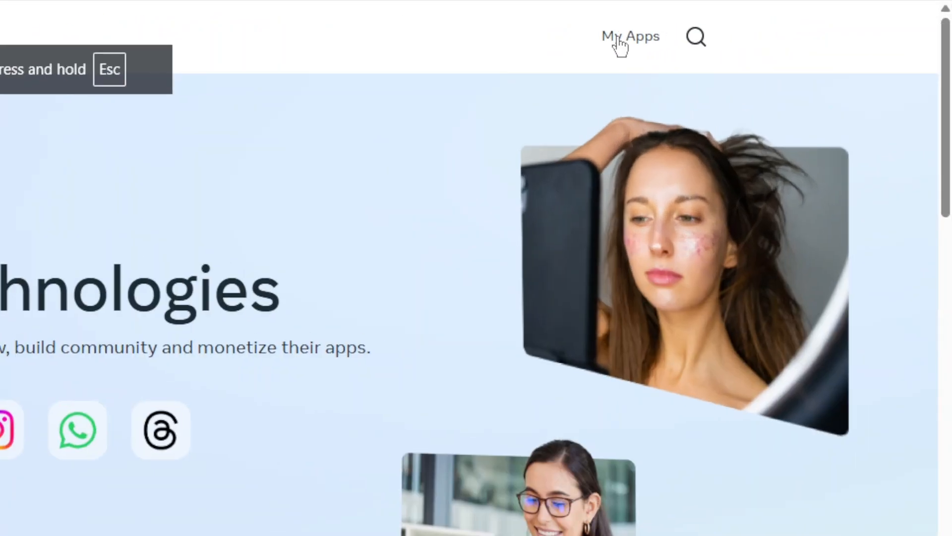
{"action": "left_click", "coordinate": [792, 18]}
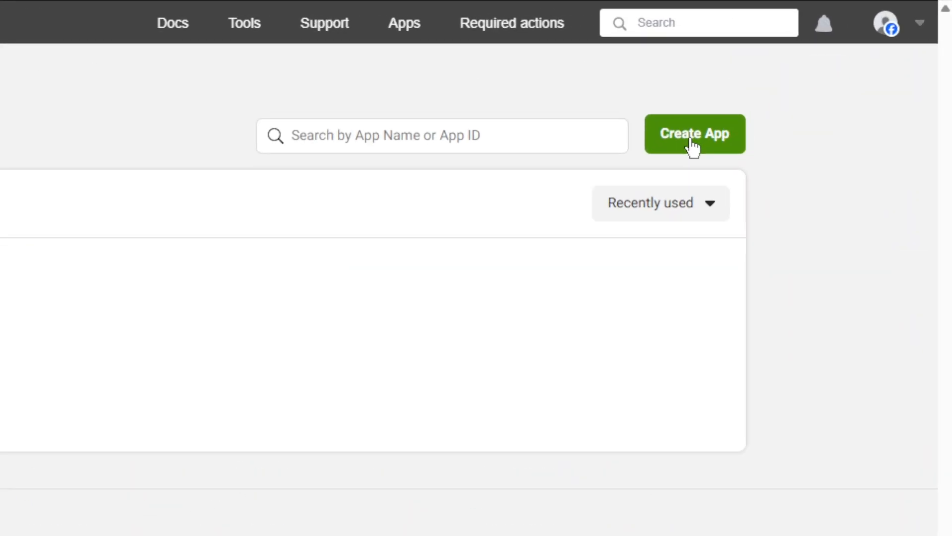
{"action": "left_click", "coordinate": [690, 139]}
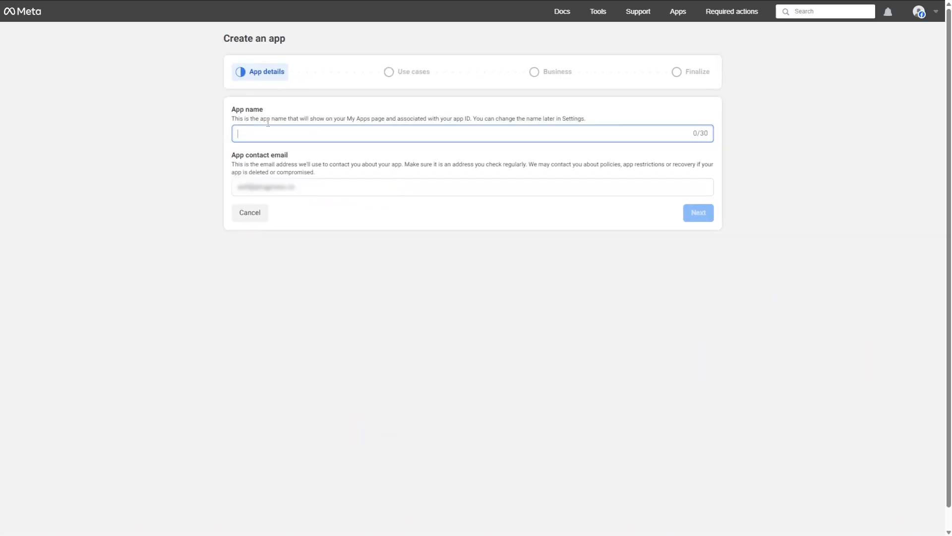
- Name the app bgwphelper911 and continue to the use cases
{"action": "left_click", "coordinate": [266, 129]}
{"action": "left_click", "coordinate": [265, 133]}
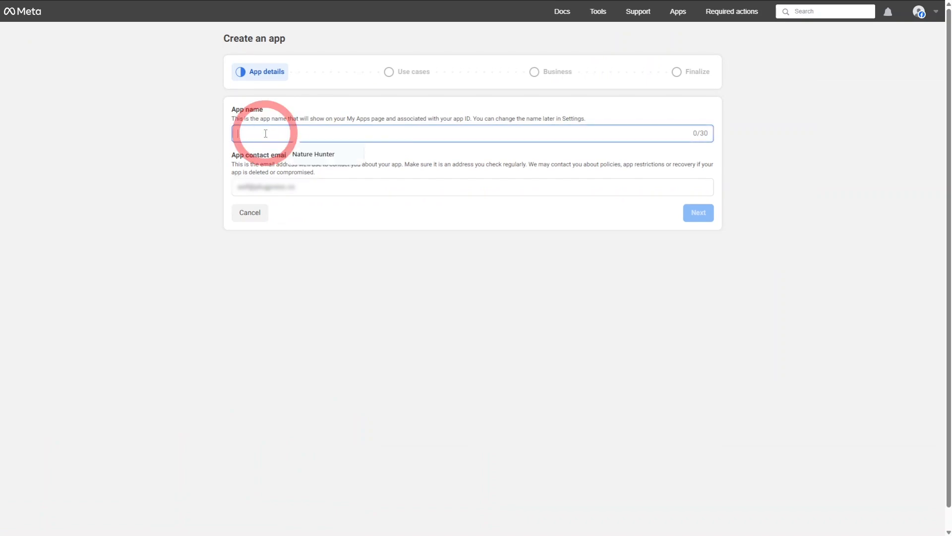
{"action": "type", "text": "bgwp"}
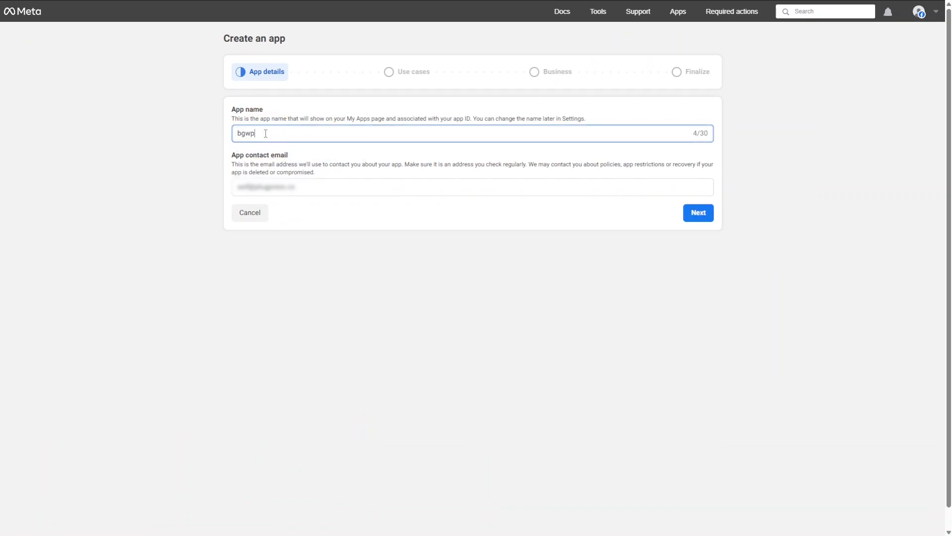
{"action": "type", "text": "he"}
{"action": "type", "text": "lper111"}
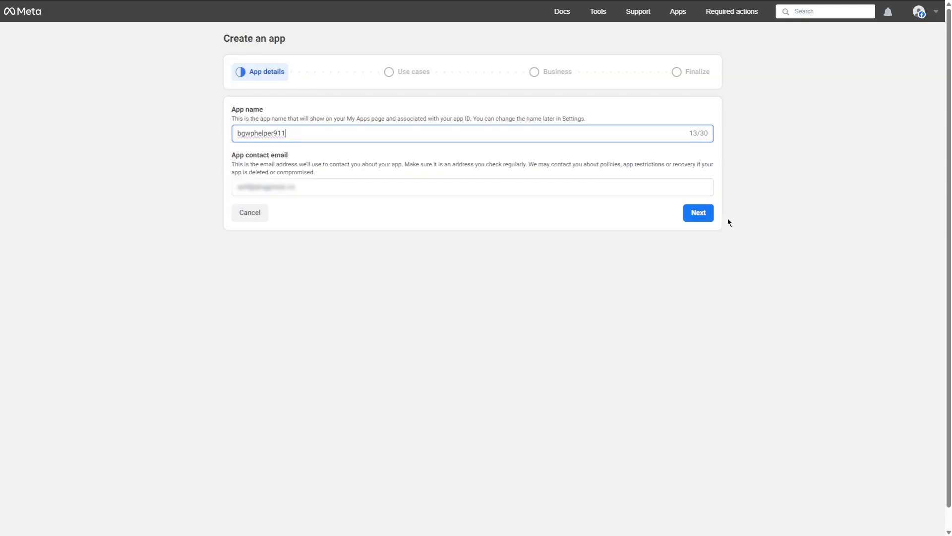
{"action": "left_click", "coordinate": [699, 214]}
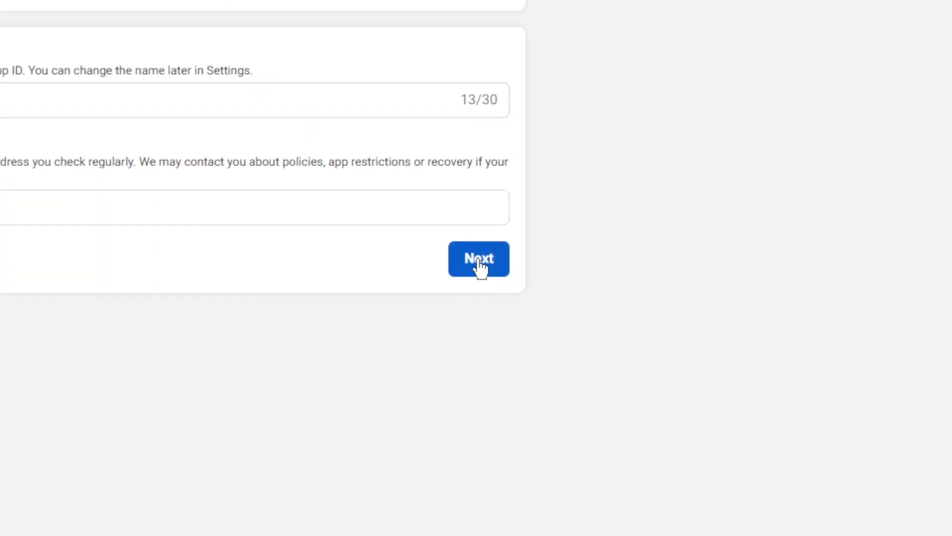
{"action": "left_click", "coordinate": [479, 264]}
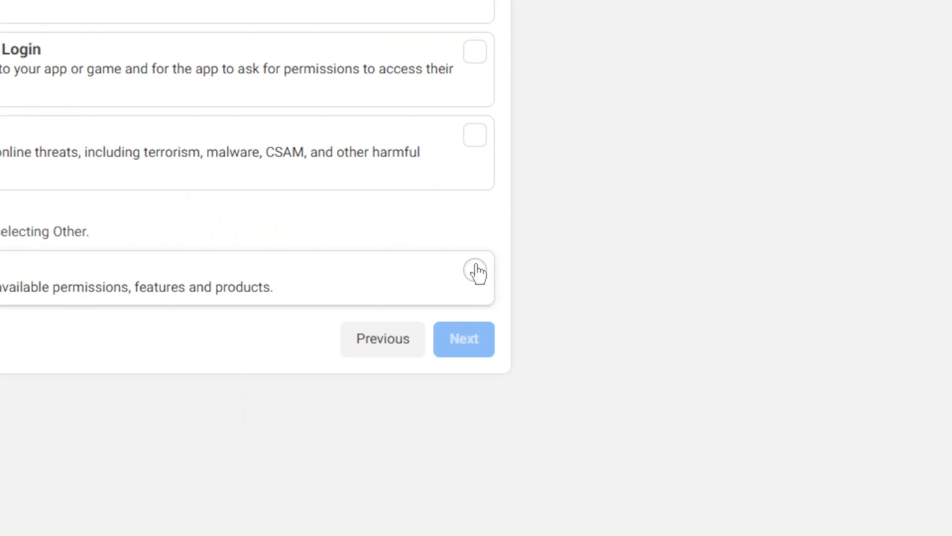
- Select Other as the use case and Business as the app type, and continue to the app details
{"action": "left_click", "coordinate": [476, 272]}
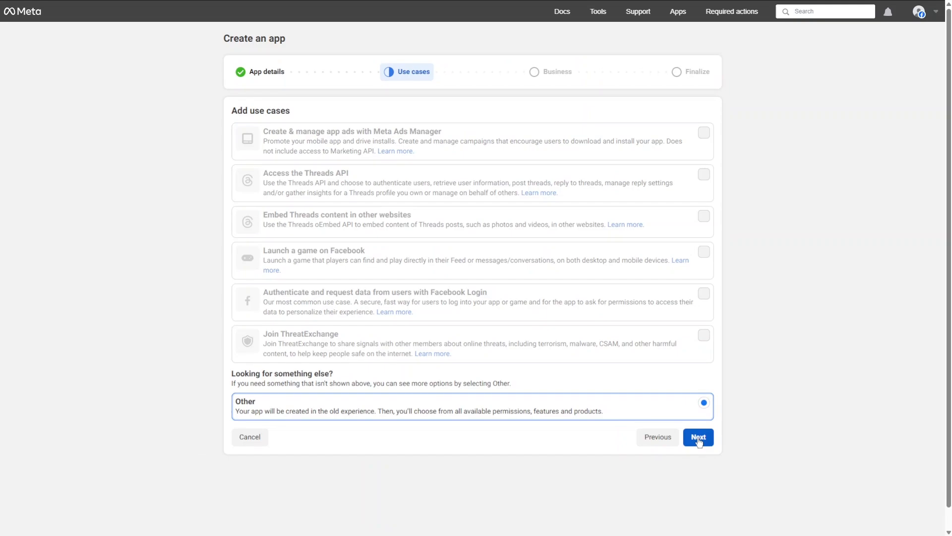
{"action": "left_click", "coordinate": [699, 437]}
{"action": "left_click", "coordinate": [704, 103]}
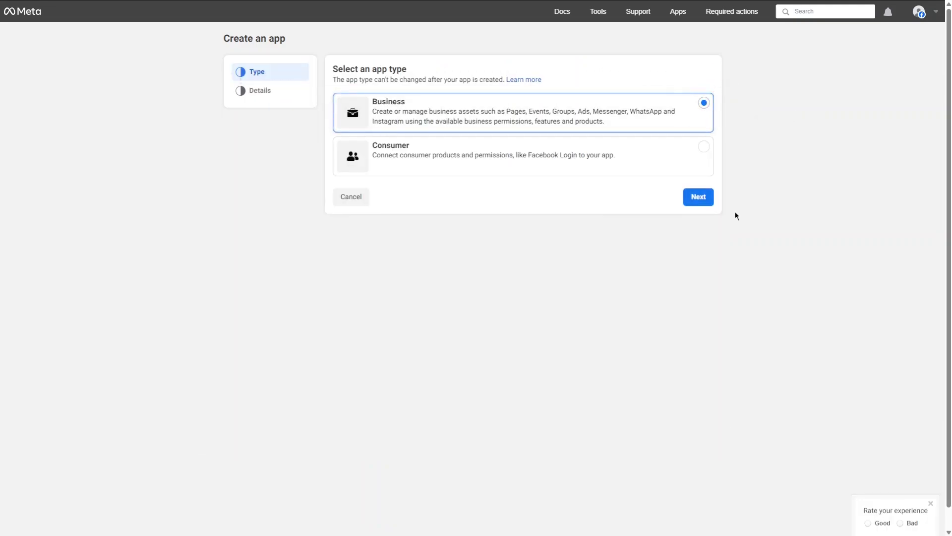
{"action": "left_click", "coordinate": [699, 197]}
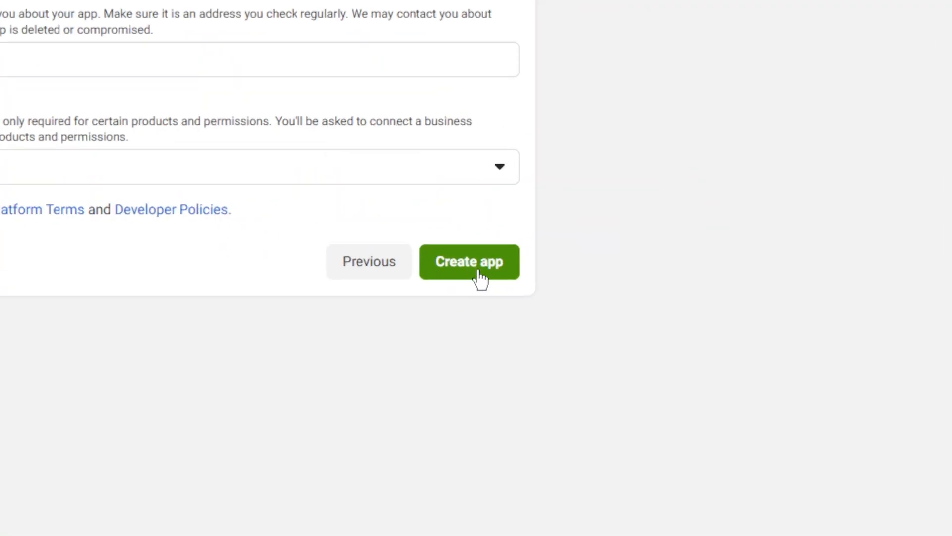
- Create the app without a business portfolio and submit the account password to authorize it
{"action": "left_click", "coordinate": [476, 273]}
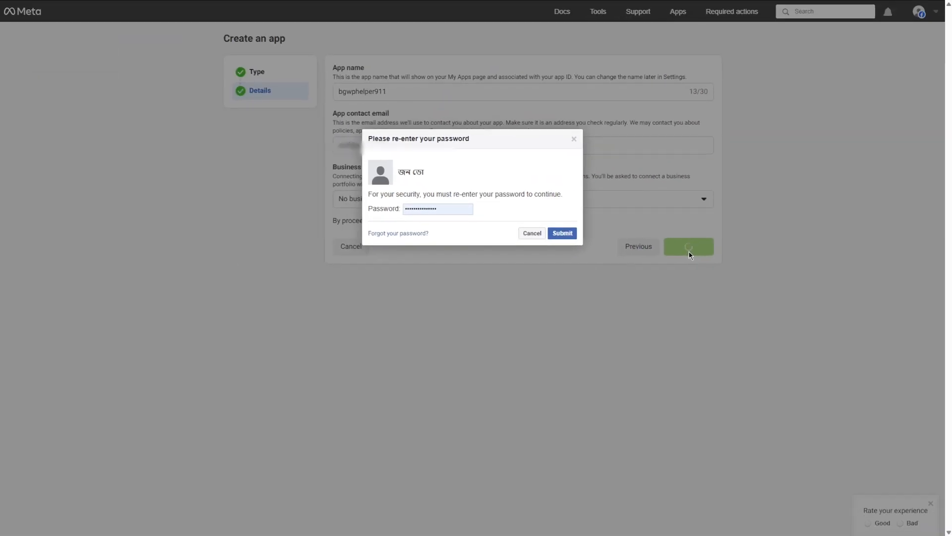
{"action": "left_click", "coordinate": [563, 233]}
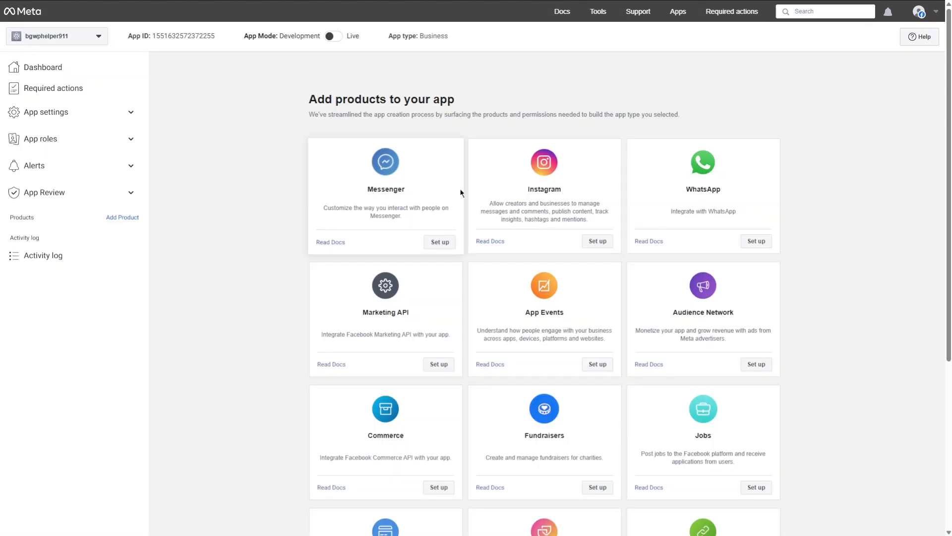
- Set up the Facebook Login for Business product for the app and save its default settings
{"action": "scroll", "coordinate": [462, 192], "scroll_direction": "down", "scroll_amount": 5}
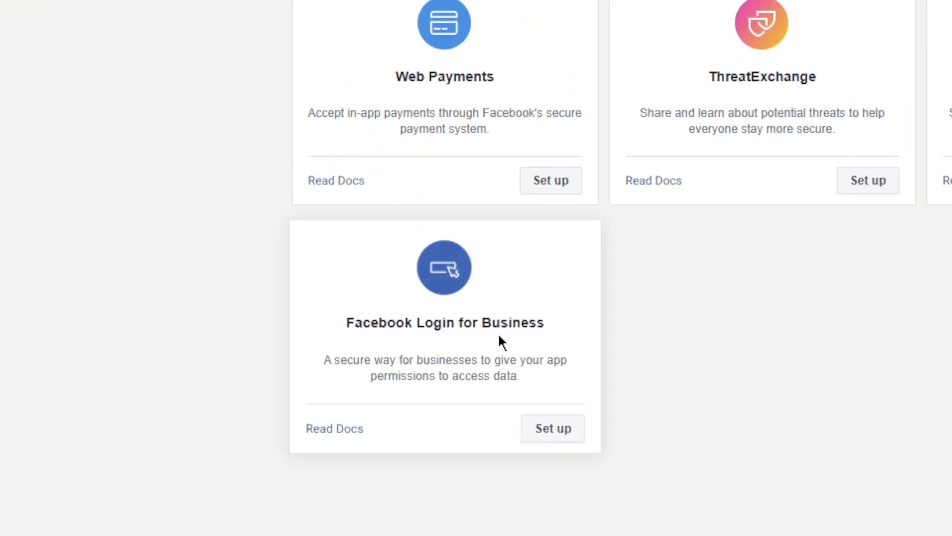
{"action": "left_click", "coordinate": [568, 431]}
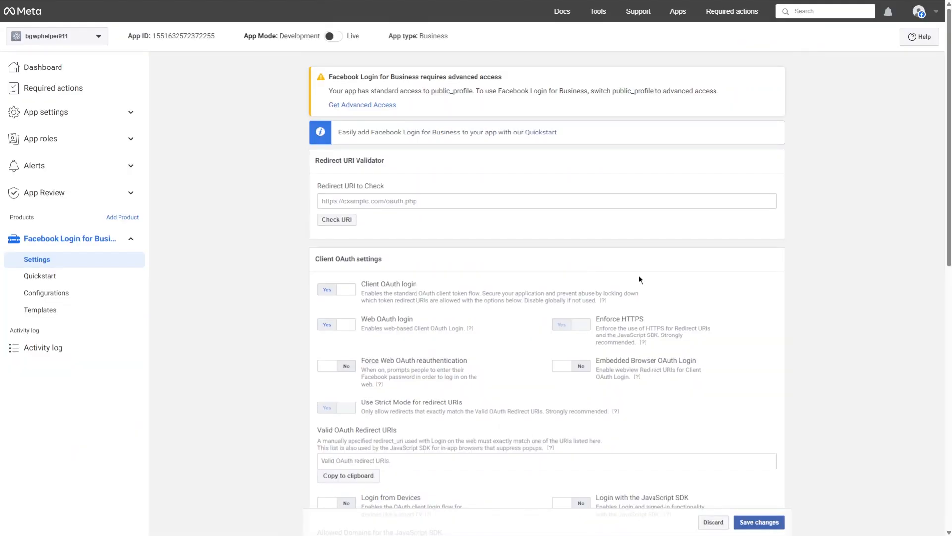
{"action": "left_click", "coordinate": [758, 527]}
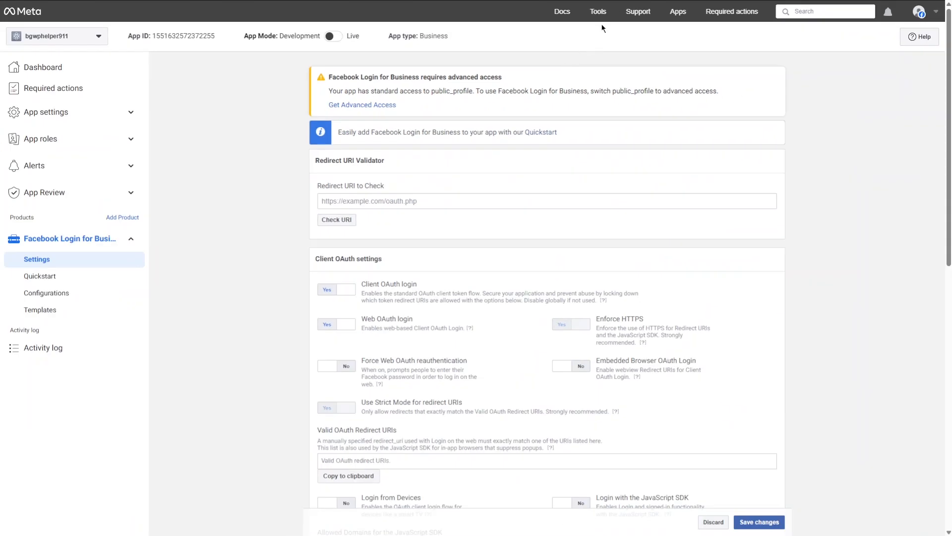
- Open the Graph API Explorer and select bgwphelper911 as the Meta app for the access token
{"action": "mouse_move", "coordinate": [601, 14]}
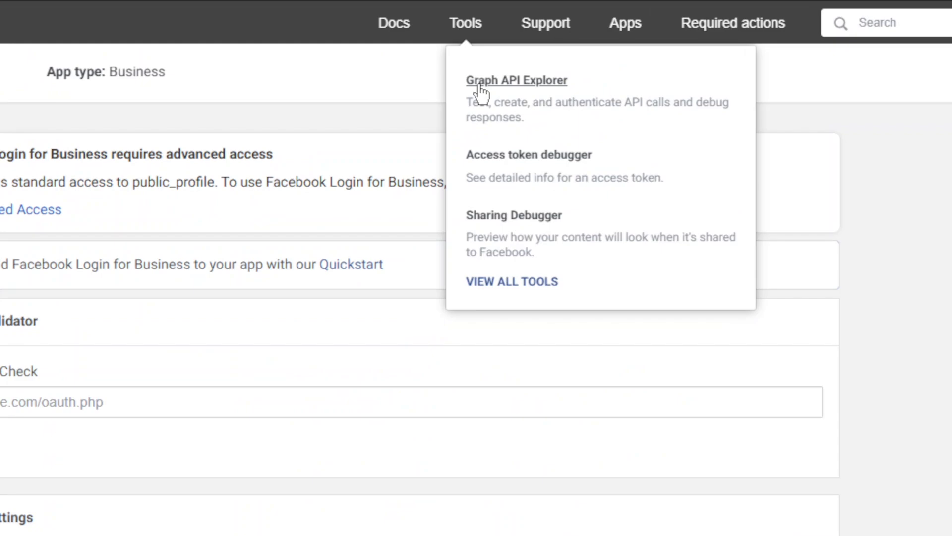
{"action": "left_click", "coordinate": [479, 87]}
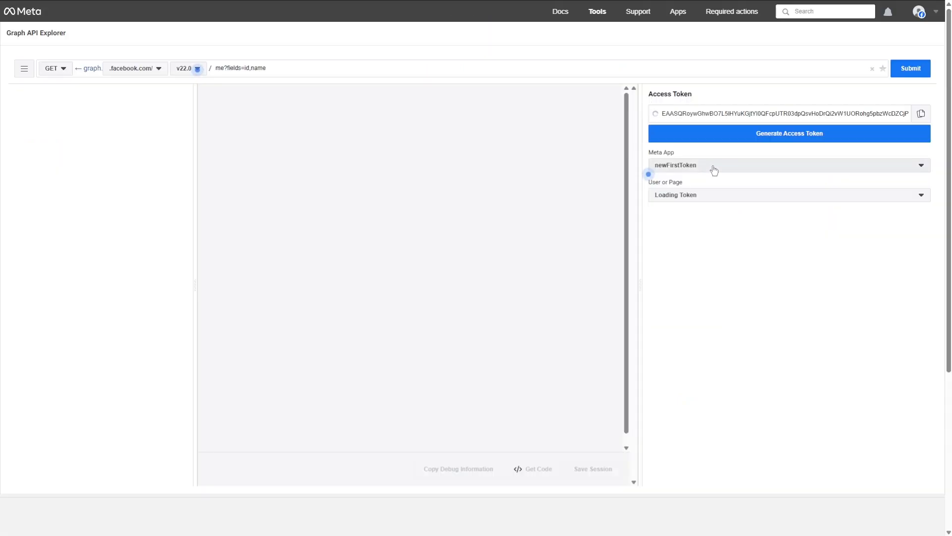
{"action": "left_click", "coordinate": [713, 169]}
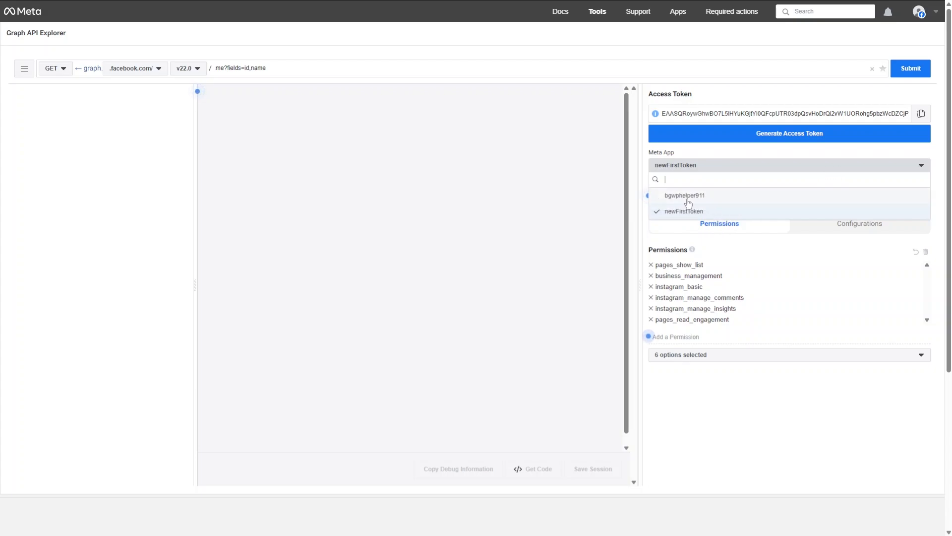
{"action": "left_click", "coordinate": [687, 197]}
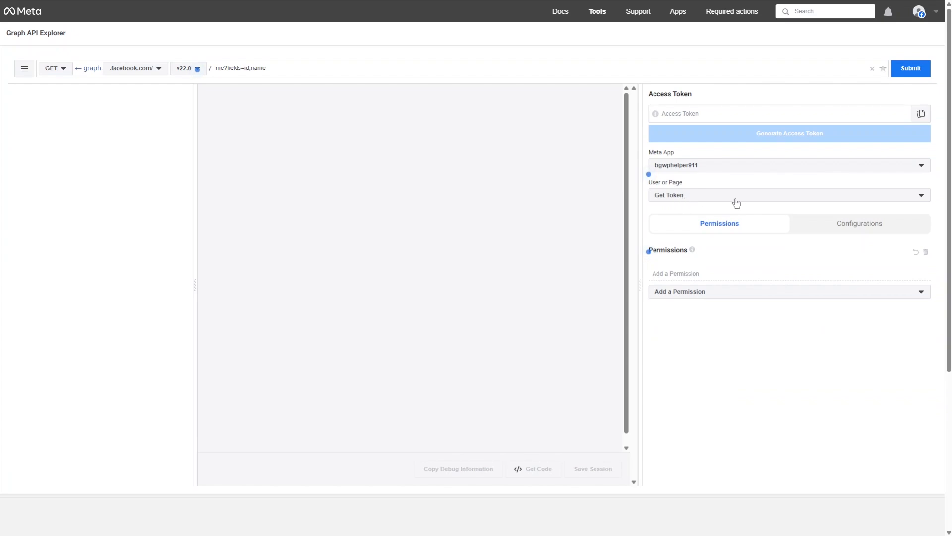
{"action": "left_click", "coordinate": [719, 199]}
{"action": "left_click", "coordinate": [721, 230]}
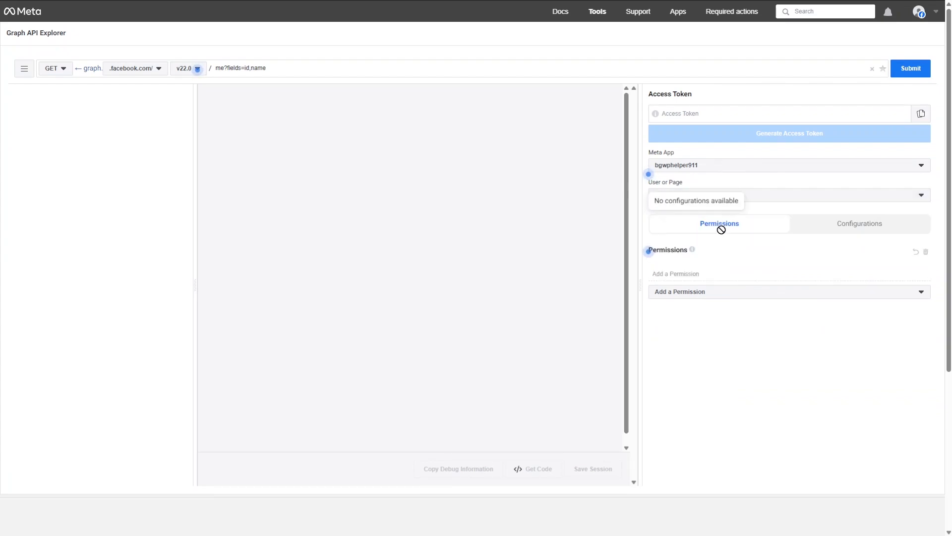
- Add the permissions pages_show_list, business_management and instagram_basic to the token request
{"action": "left_click", "coordinate": [694, 272]}
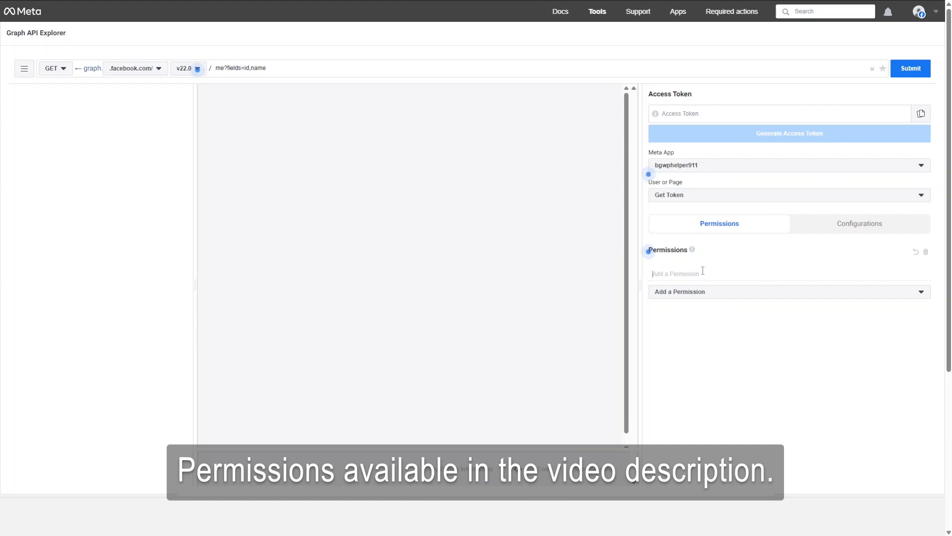
{"action": "key", "text": "ctrl+v"}
{"action": "left_click", "coordinate": [707, 290]}
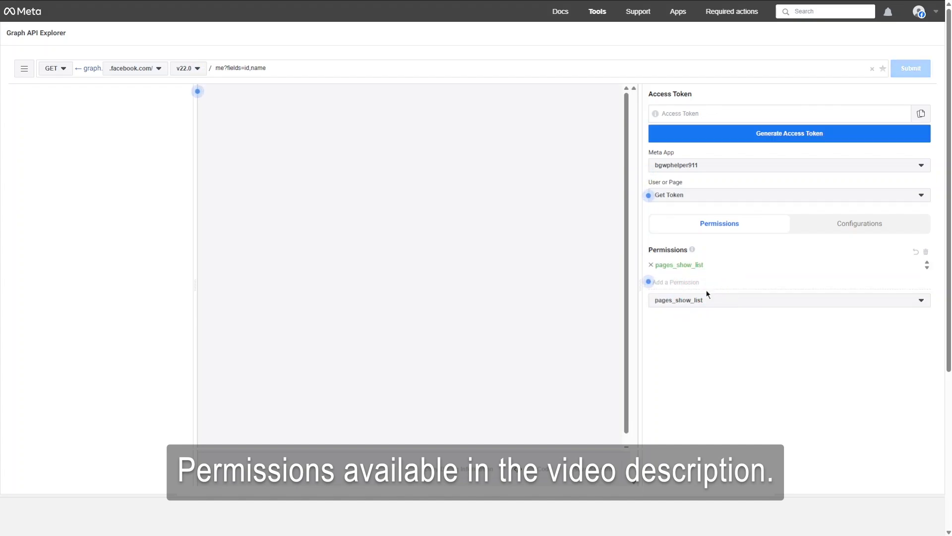
{"action": "type", "text": "business_management"}
{"action": "left_click", "coordinate": [727, 300]}
{"action": "type", "text": "instagram_basic"}
{"action": "left_click", "coordinate": [695, 309]}
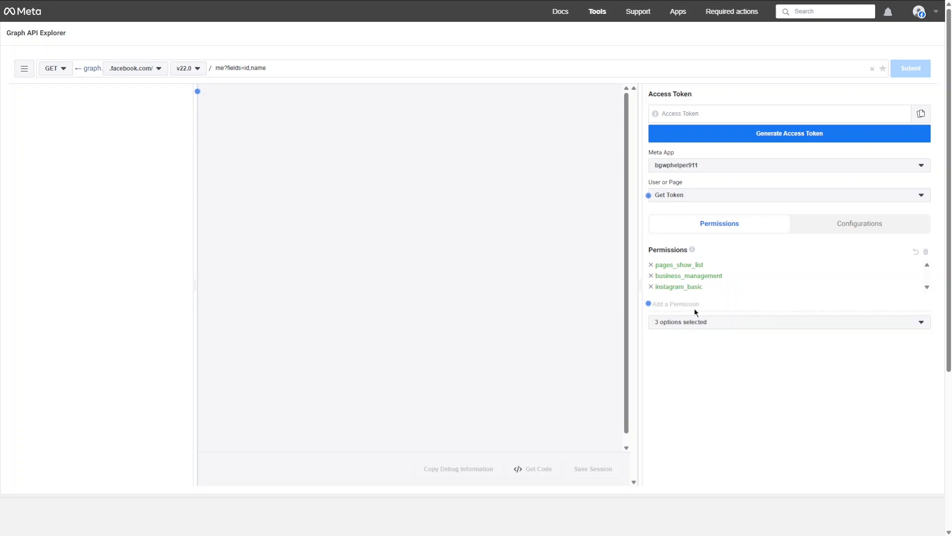
- Add the permissions instagram_manage_comments, instagram_manage_insights and pages_read_engagement to the token request
{"action": "type", "text": "instagram_manage_comments"}
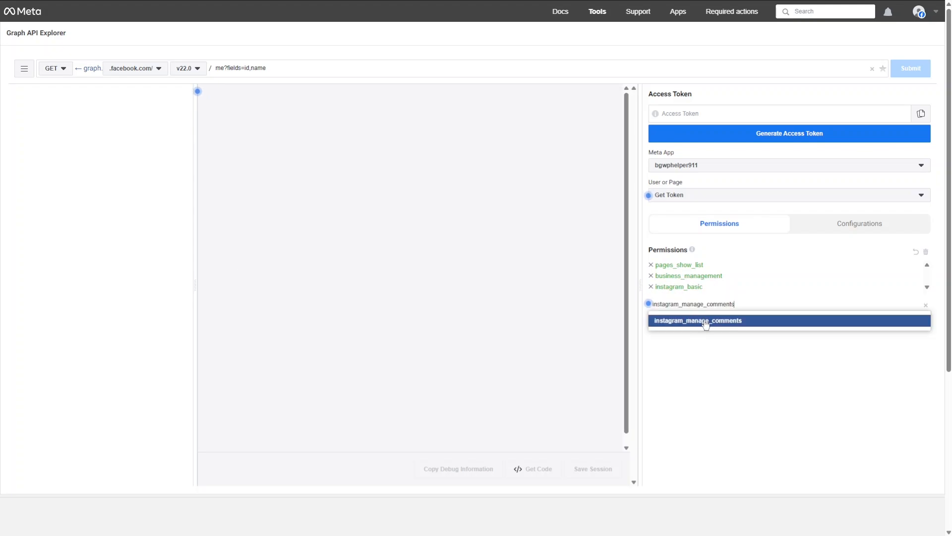
{"action": "left_click", "coordinate": [706, 322]}
{"action": "type", "text": "instagram_manage_insights"}
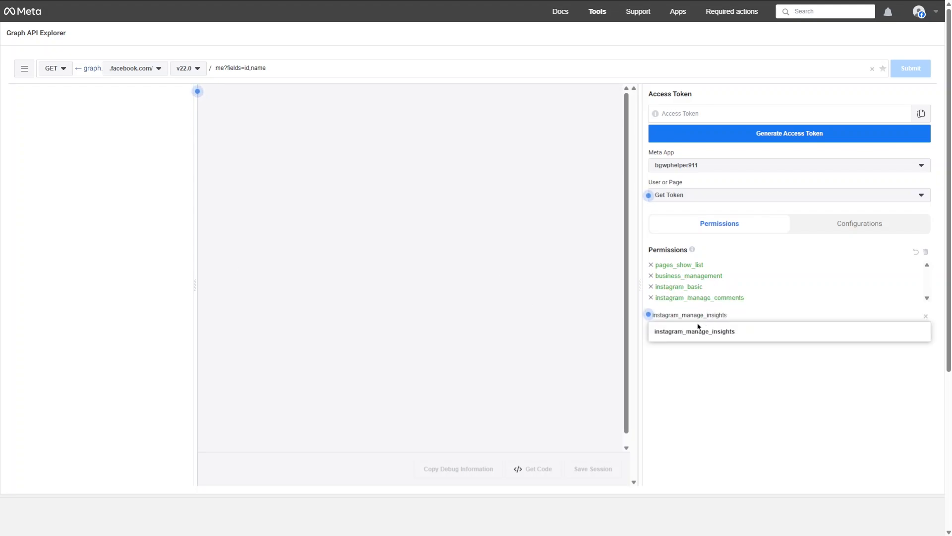
{"action": "left_click", "coordinate": [719, 336]}
{"action": "type", "text": "pages_read_engagement"}
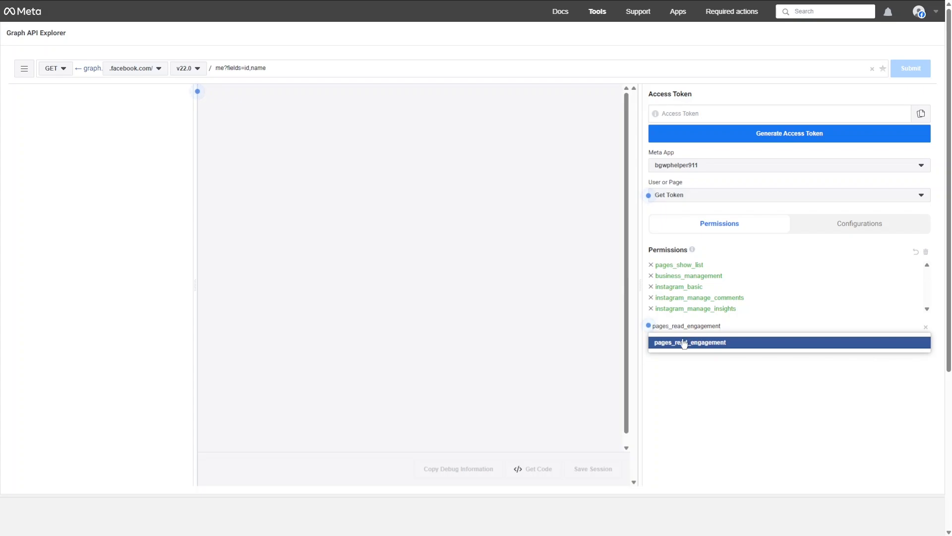
{"action": "left_click", "coordinate": [686, 344]}
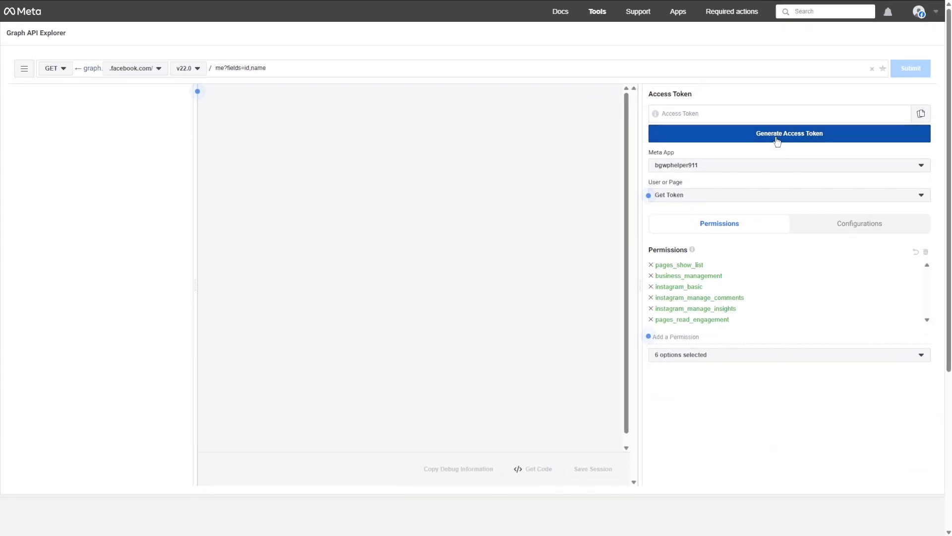
- Start generating the access token, continue with the Facebook account and grant bgwphelper911 access to all current Pages only
{"action": "left_click", "coordinate": [777, 137]}
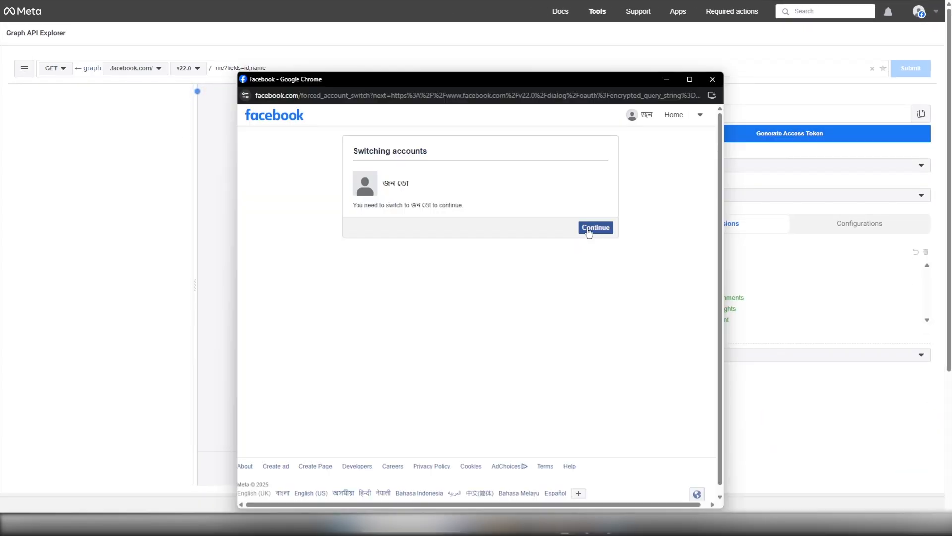
{"action": "left_click", "coordinate": [588, 232]}
{"action": "left_click", "coordinate": [546, 422]}
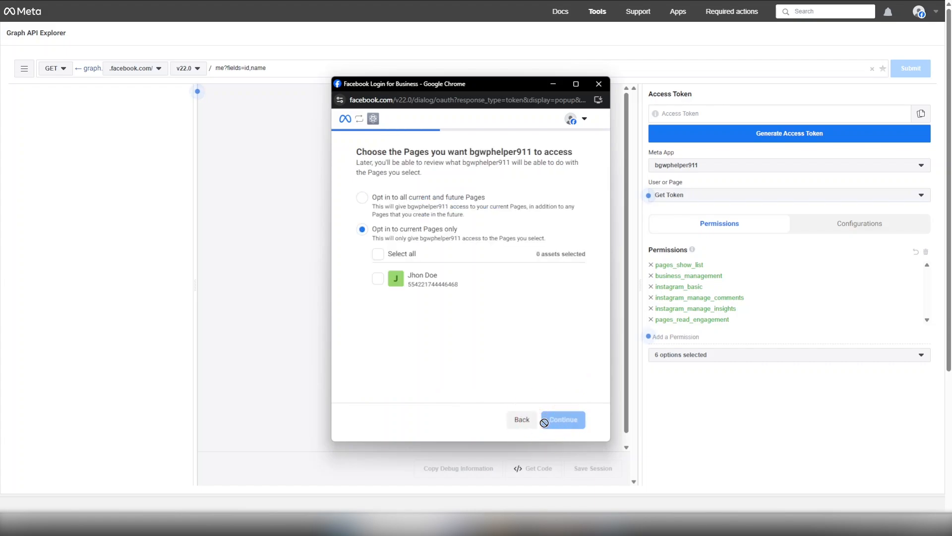
{"action": "left_click", "coordinate": [378, 254]}
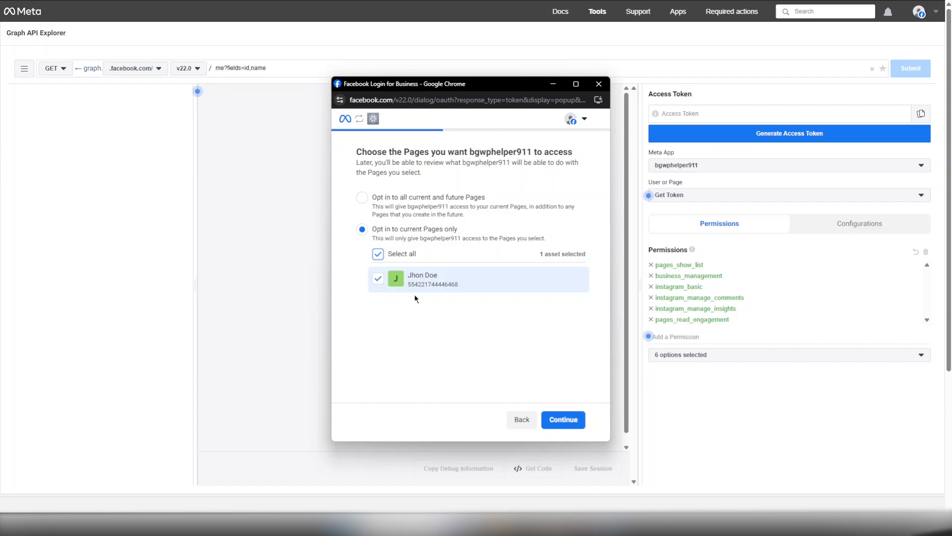
{"action": "left_click", "coordinate": [566, 415]}
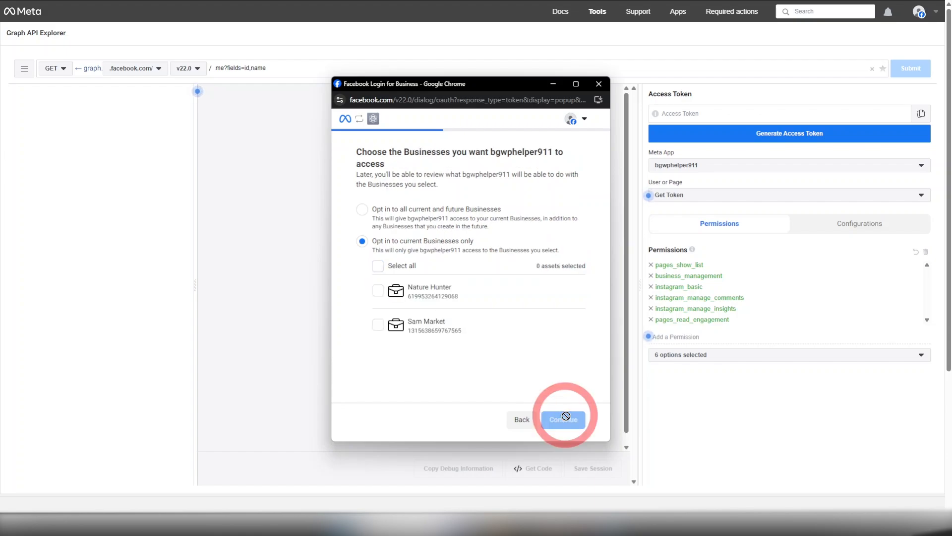
- Grant the app access to the Nature Hunter business only and continue to the Instagram accounts
{"action": "left_click", "coordinate": [378, 266]}
{"action": "left_click", "coordinate": [378, 266]}
{"action": "left_click", "coordinate": [378, 290]}
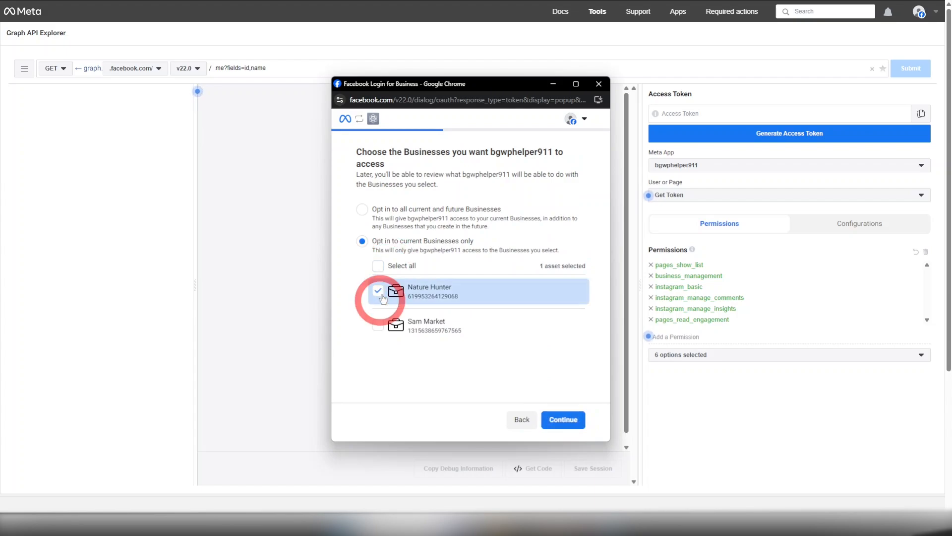
{"action": "left_click", "coordinate": [563, 427]}
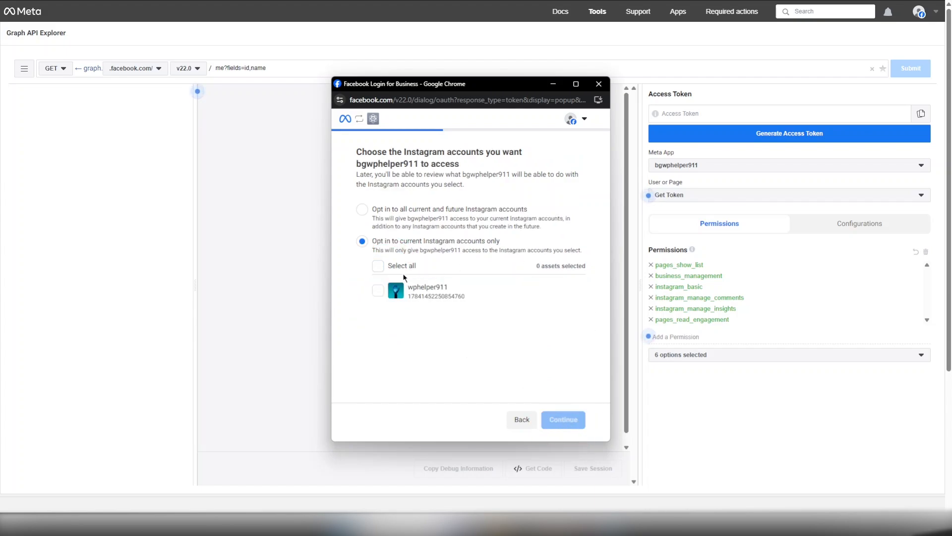
- Grant the app access to all current Instagram accounts, save the access request and close the connection dialog
{"action": "left_click", "coordinate": [378, 266]}
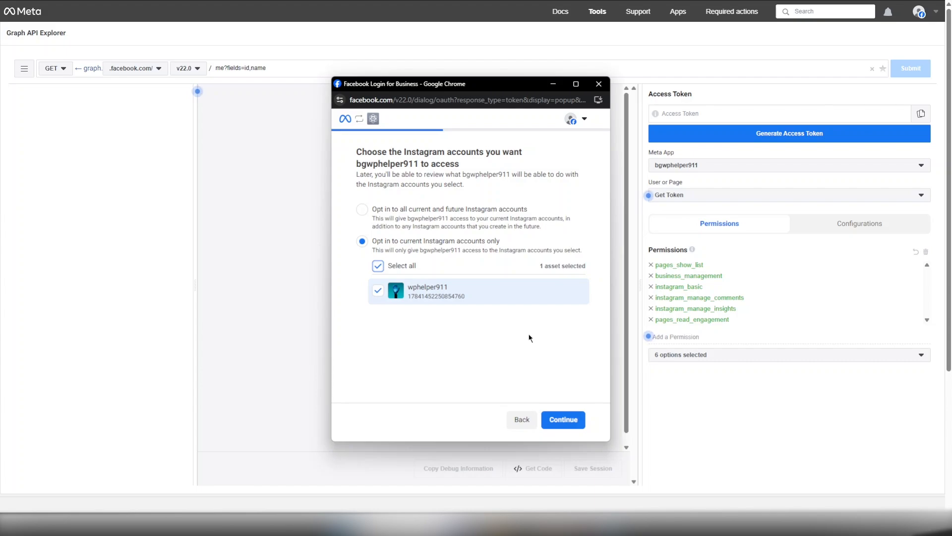
{"action": "left_click", "coordinate": [566, 421]}
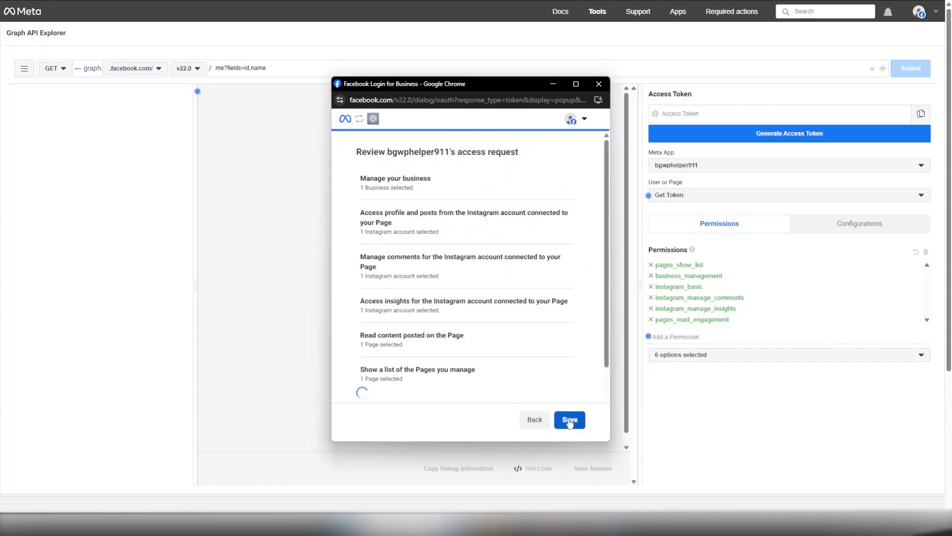
{"action": "left_click", "coordinate": [568, 421]}
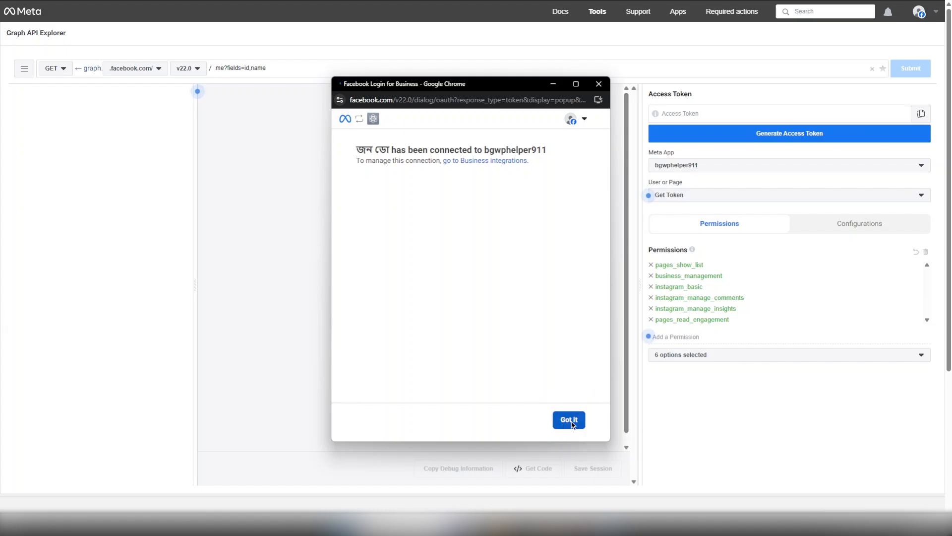
{"action": "left_click", "coordinate": [570, 420]}
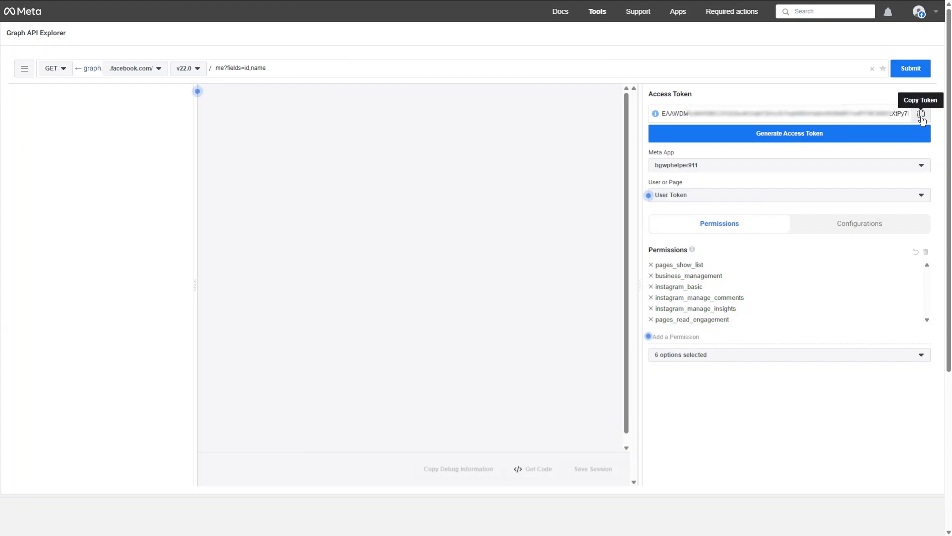
- Copy the generated access token, paste it into the Access Token Debugger's token field and debug it
{"action": "left_click", "coordinate": [921, 118]}
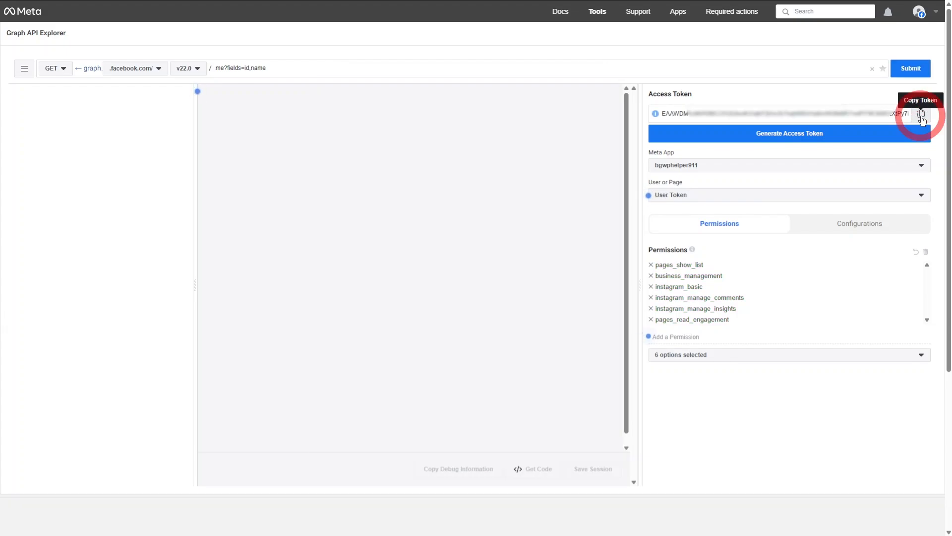
{"action": "mouse_move", "coordinate": [597, 16]}
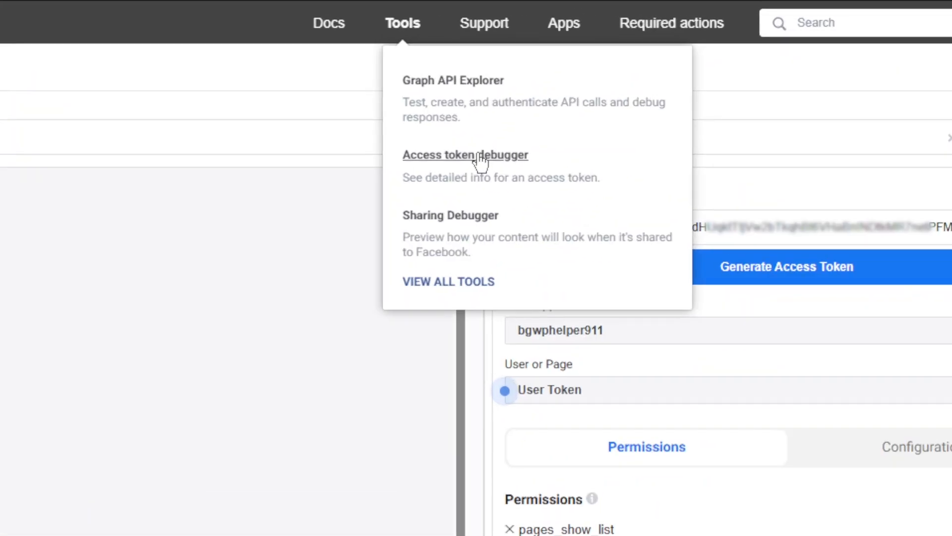
{"action": "left_click", "coordinate": [638, 79]}
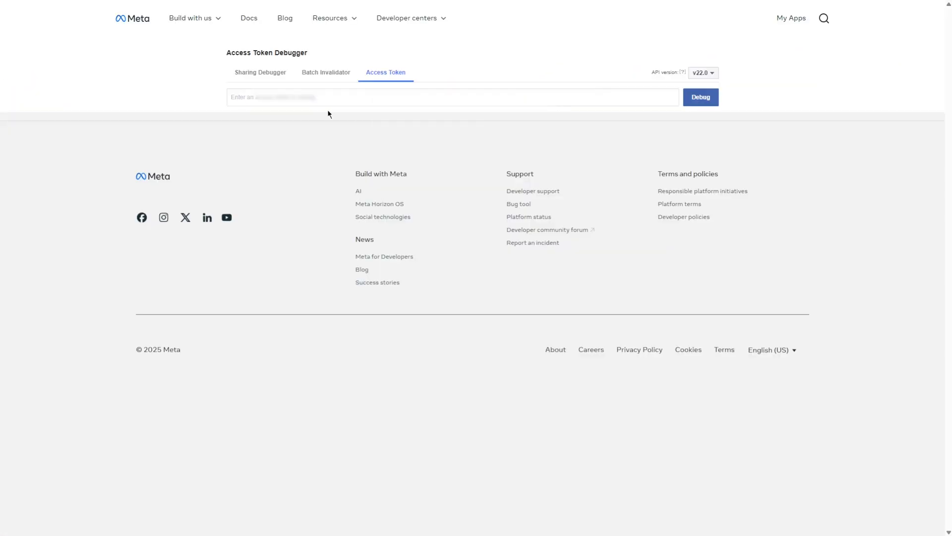
{"action": "left_click", "coordinate": [294, 98]}
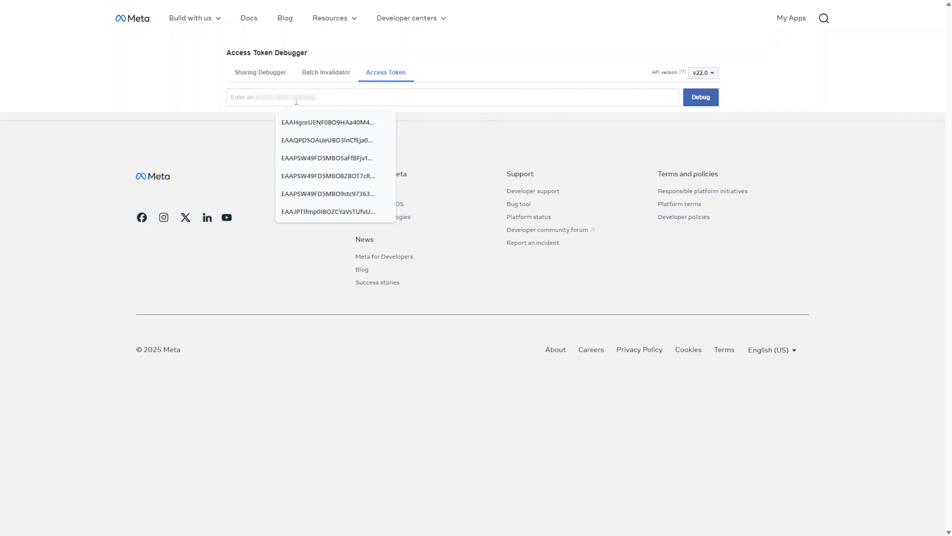
{"action": "key", "text": "ctrl+v"}
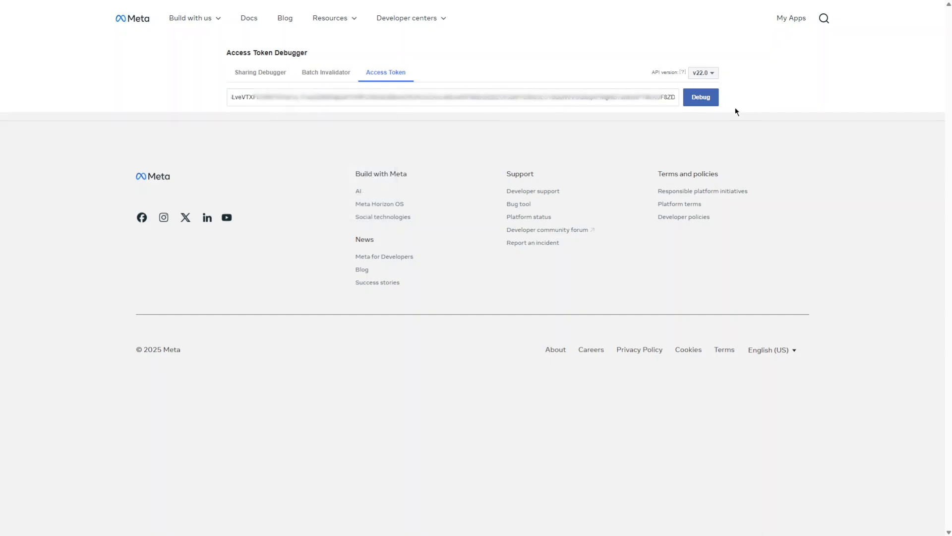
{"action": "left_click", "coordinate": [701, 98]}
- Extend the debugged access token and copy the new long-lived access token
{"action": "scroll", "coordinate": [518, 197], "scroll_direction": "down", "scroll_amount": 4}
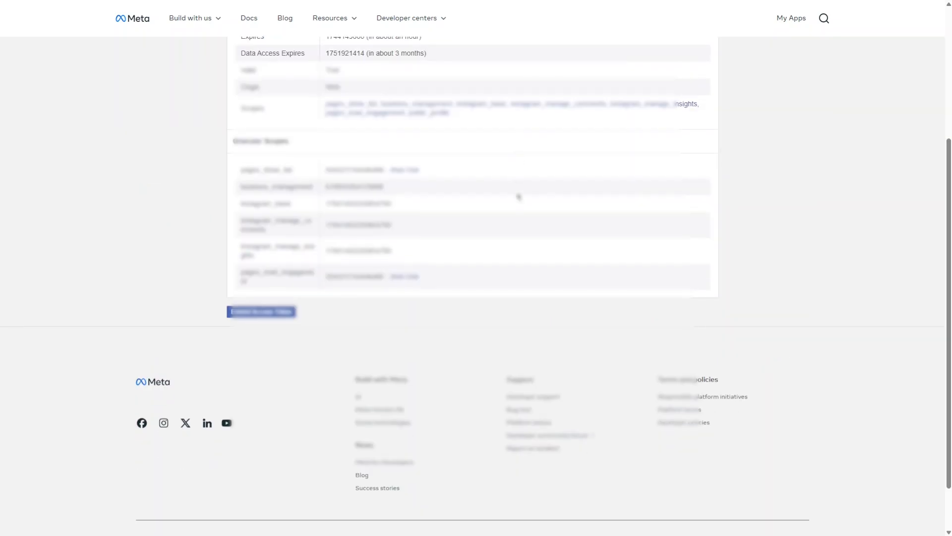
{"action": "scroll", "coordinate": [478, 234], "scroll_direction": "up", "scroll_amount": 5}
{"action": "scroll", "coordinate": [466, 229], "scroll_direction": "down", "scroll_amount": 5}
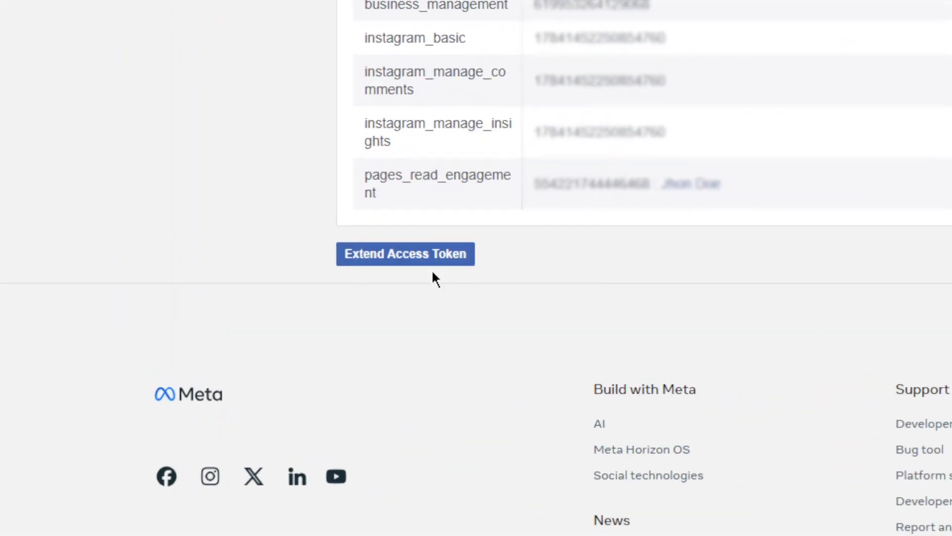
{"action": "left_click", "coordinate": [433, 256]}
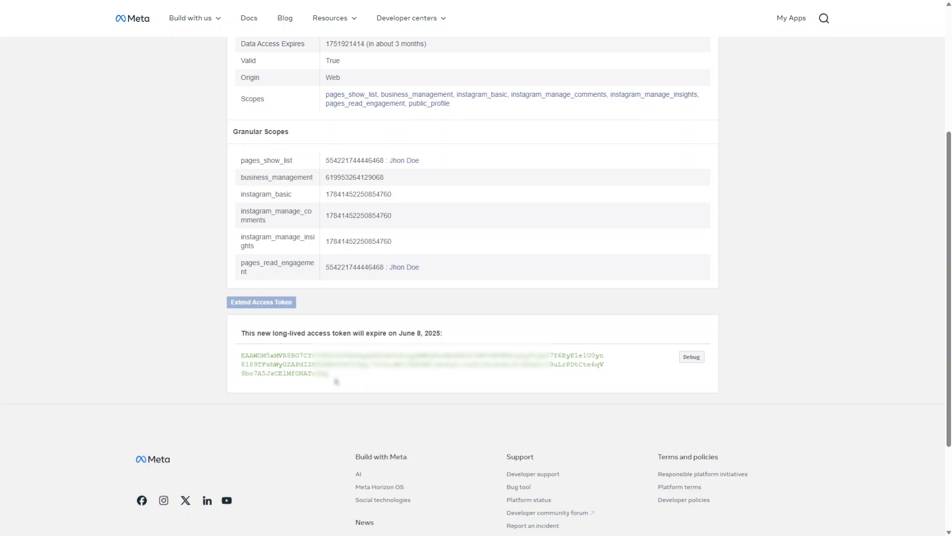
{"action": "left_click_drag", "start_coordinate": [336, 382], "coordinate": [237, 358]}
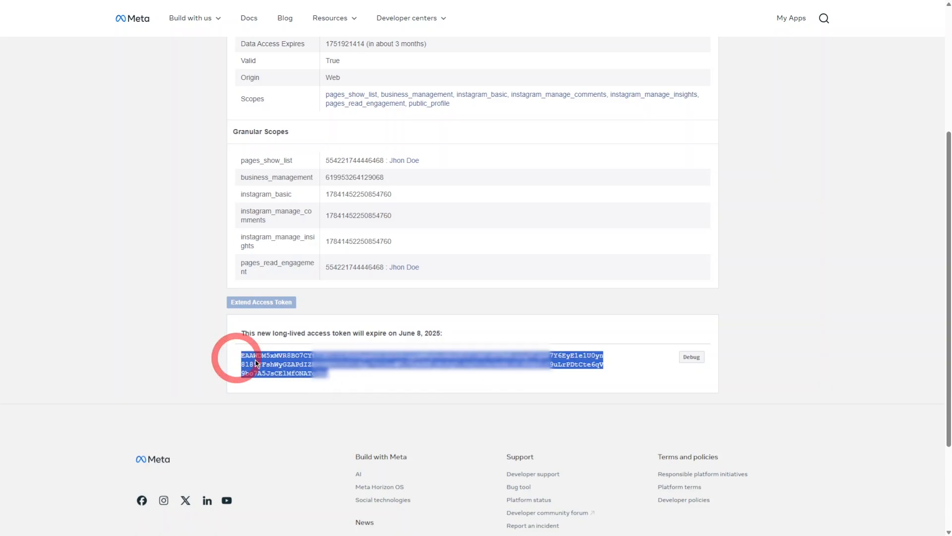
{"action": "right_click", "coordinate": [257, 362]}
{"action": "left_click", "coordinate": [287, 370]}
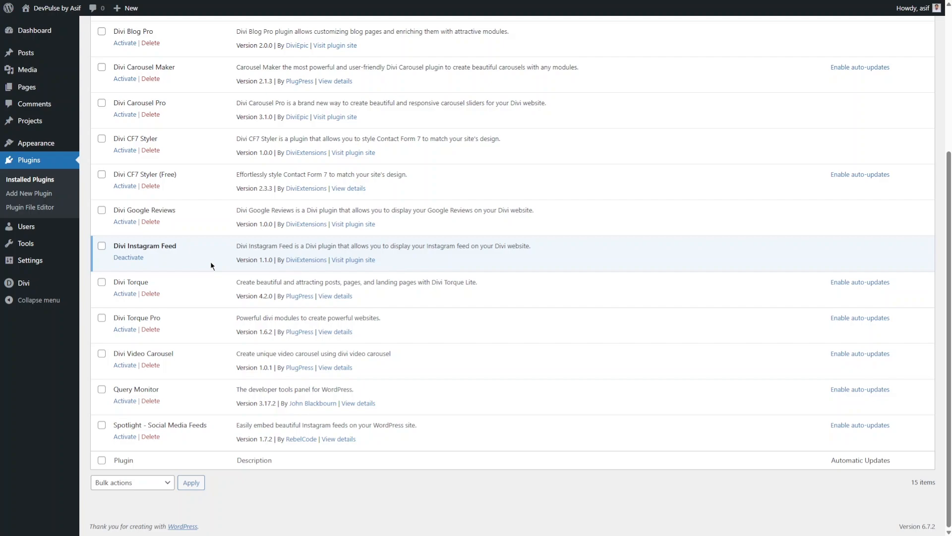
- Open the Divi Instagram Feed configuration and start adding another account with the account type Business Account
{"action": "mouse_move", "coordinate": [35, 288]}
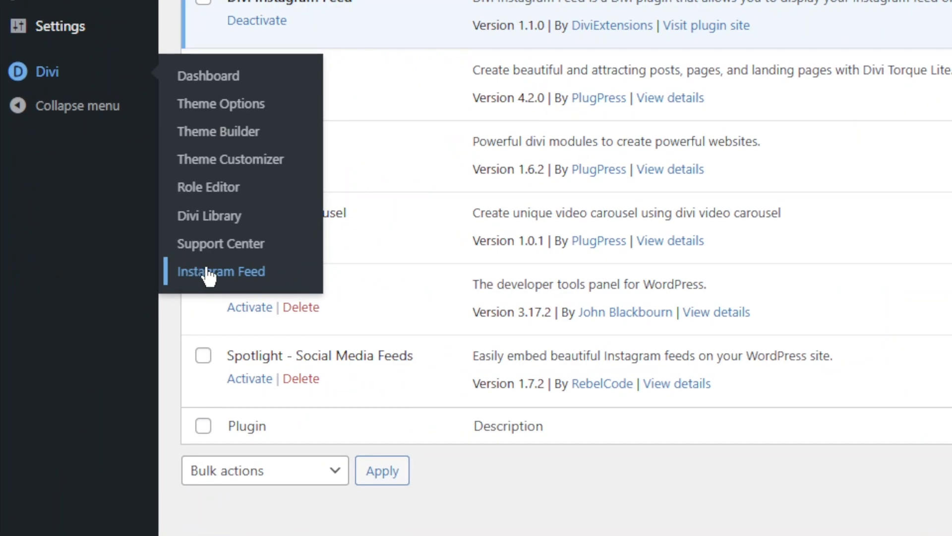
{"action": "left_click", "coordinate": [207, 271]}
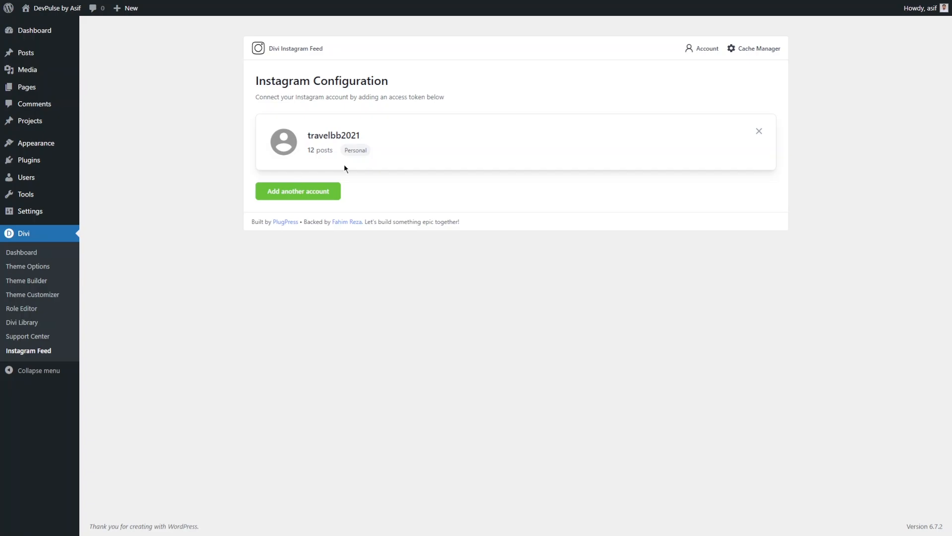
{"action": "left_click", "coordinate": [301, 192]}
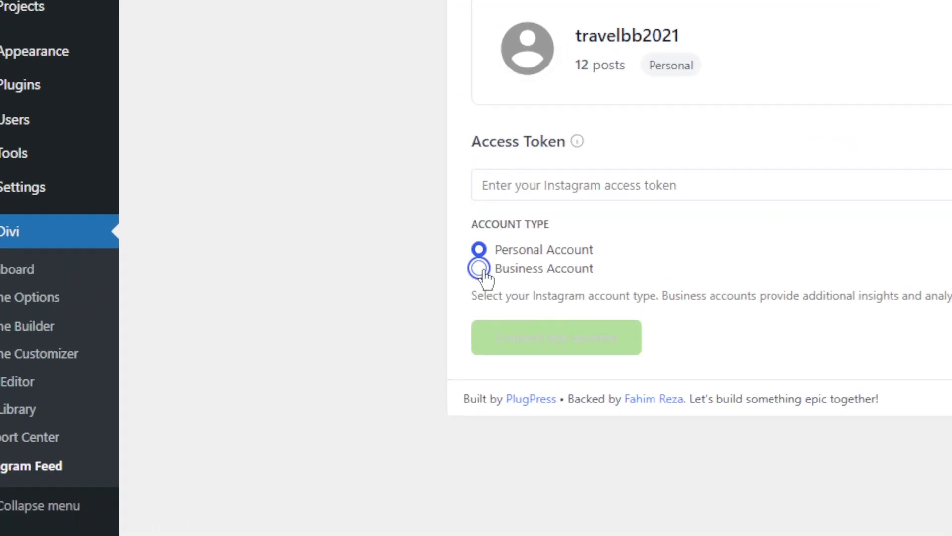
{"action": "left_click", "coordinate": [480, 270]}
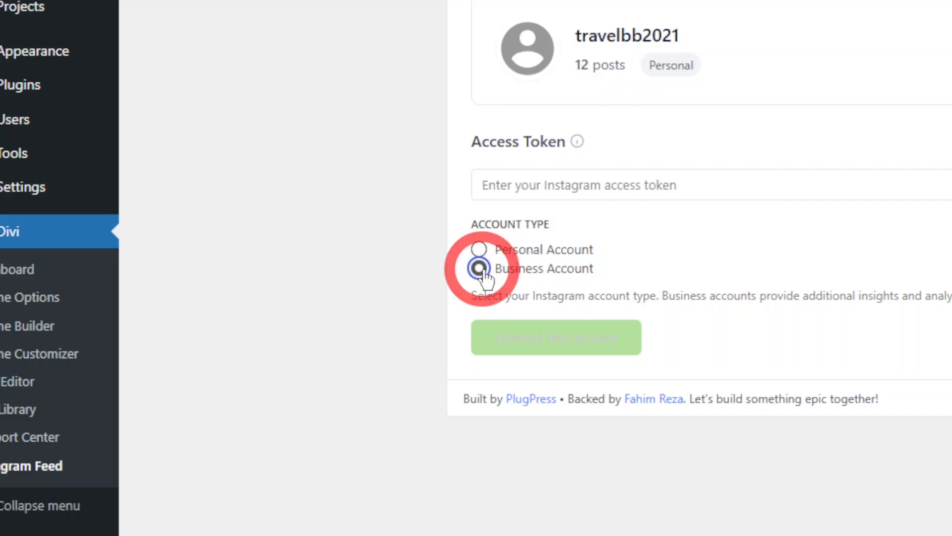
- Paste the long-lived access token from the clipboard history into the Access Token field and connect the account
{"action": "left_click", "coordinate": [523, 187]}
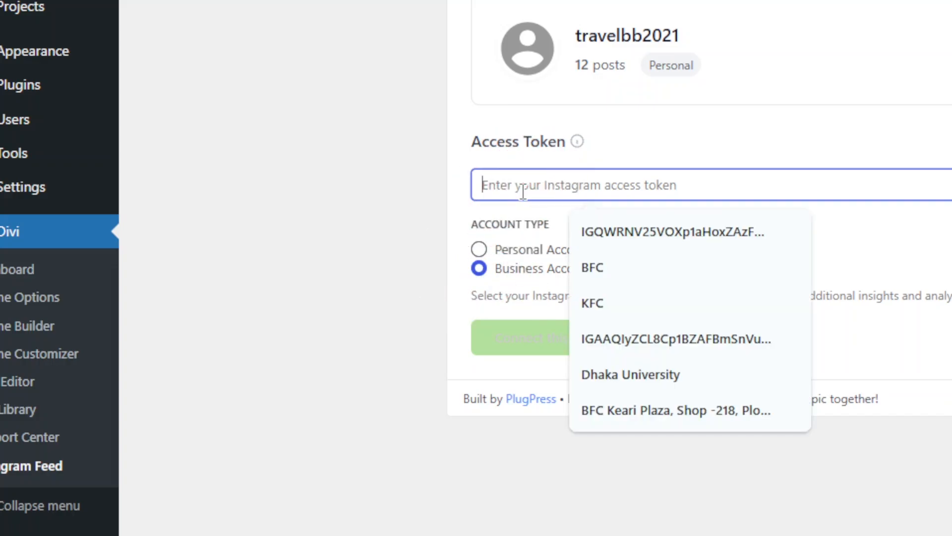
{"action": "key", "text": "super+v"}
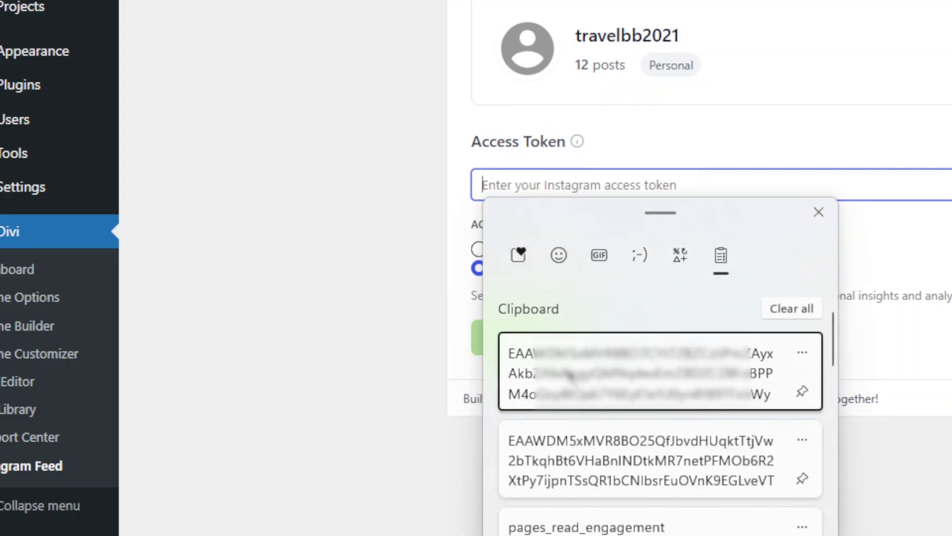
{"action": "left_click", "coordinate": [558, 390]}
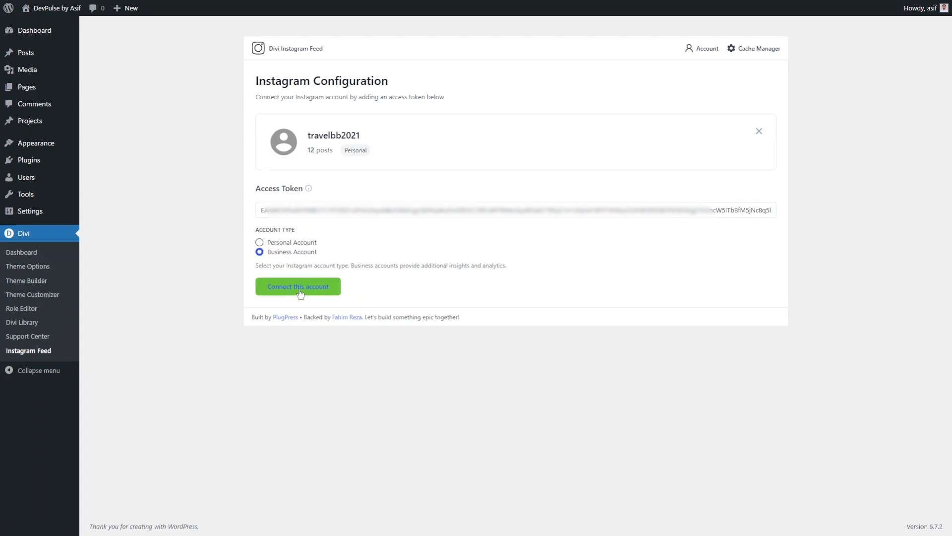
{"action": "left_click", "coordinate": [300, 291]}
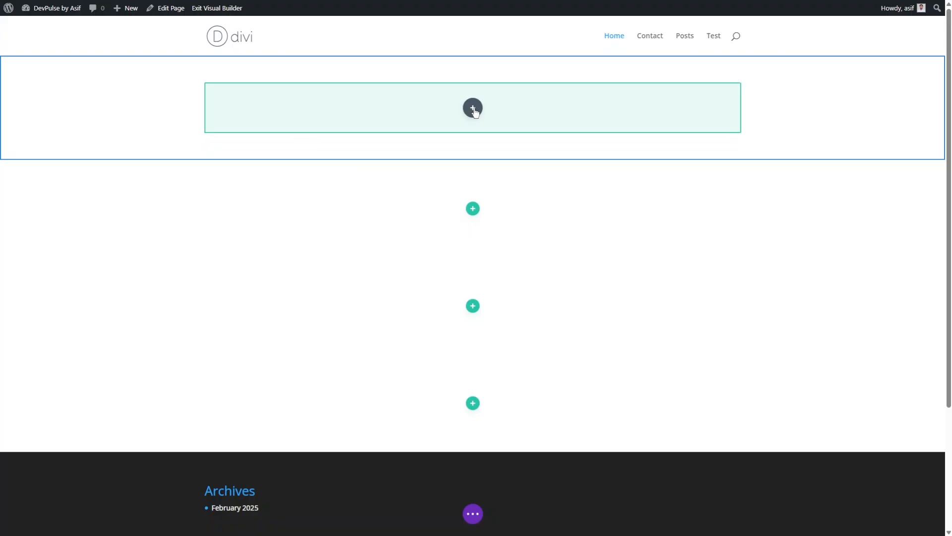
- Search the modules for "insta" and insert an Instagram Feed module into the page's empty row
{"action": "left_click", "coordinate": [472, 108]}
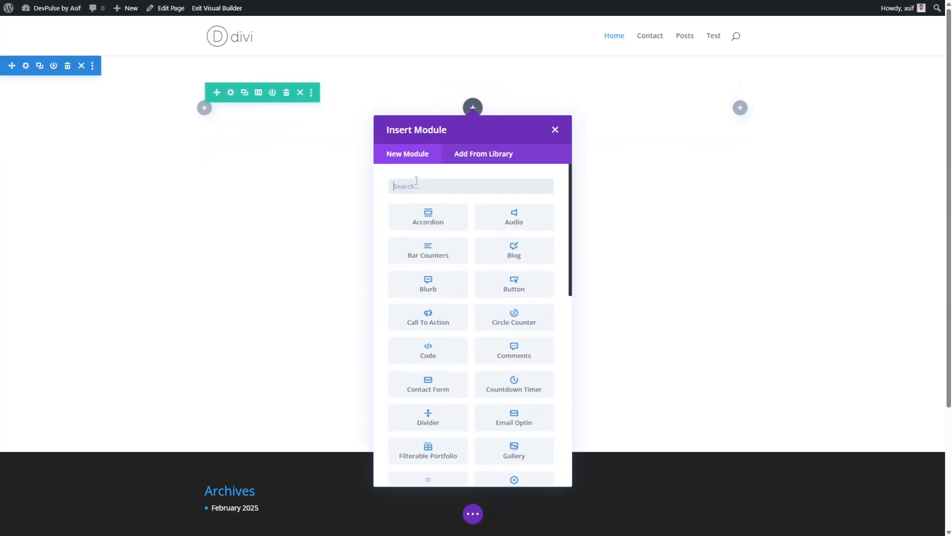
{"action": "left_click", "coordinate": [416, 183]}
{"action": "type", "text": "insta"}
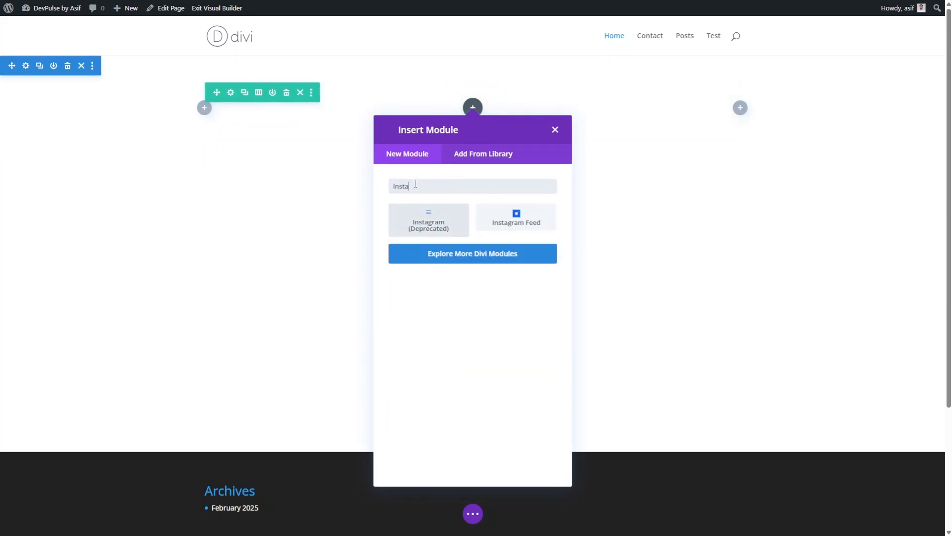
{"action": "left_click", "coordinate": [506, 216]}
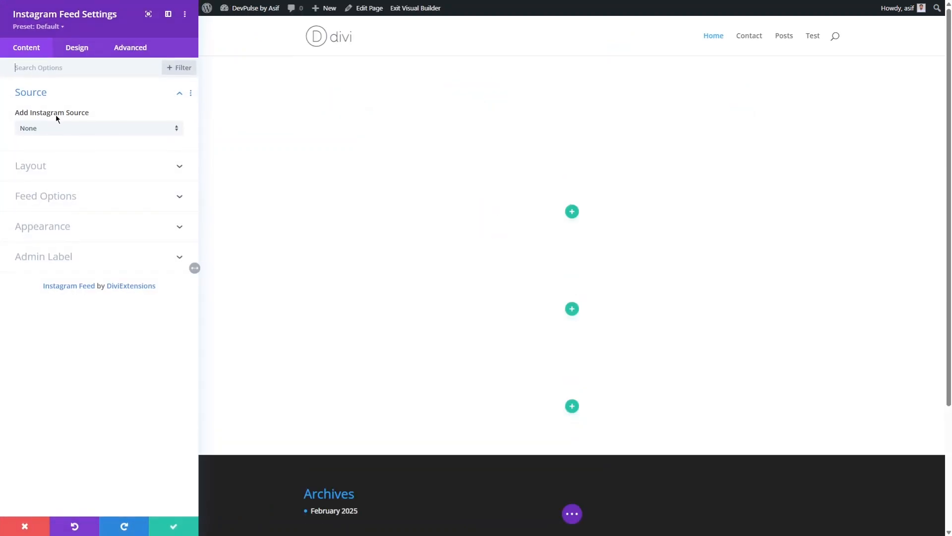
- Set the module's Instagram source to Account and select the wphelper911 account for the feed
{"action": "left_click", "coordinate": [174, 97]}
{"action": "left_click", "coordinate": [174, 97]}
{"action": "left_click", "coordinate": [125, 129]}
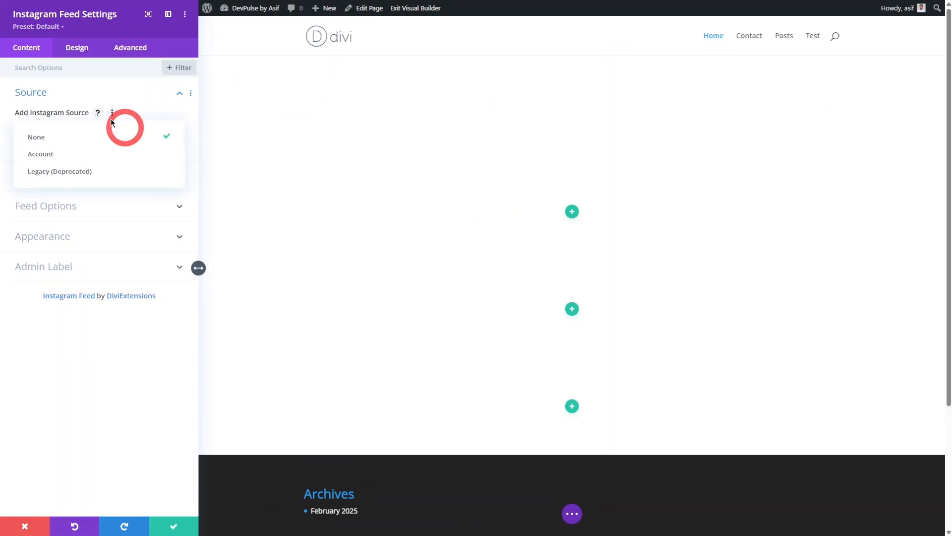
{"action": "left_click", "coordinate": [91, 154]}
{"action": "left_click", "coordinate": [73, 167]}
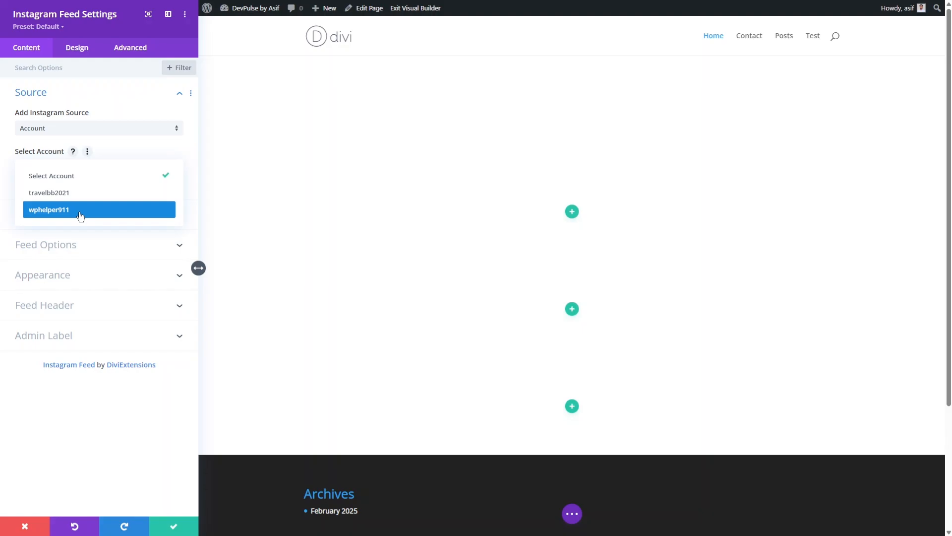
{"action": "left_click", "coordinate": [80, 211]}
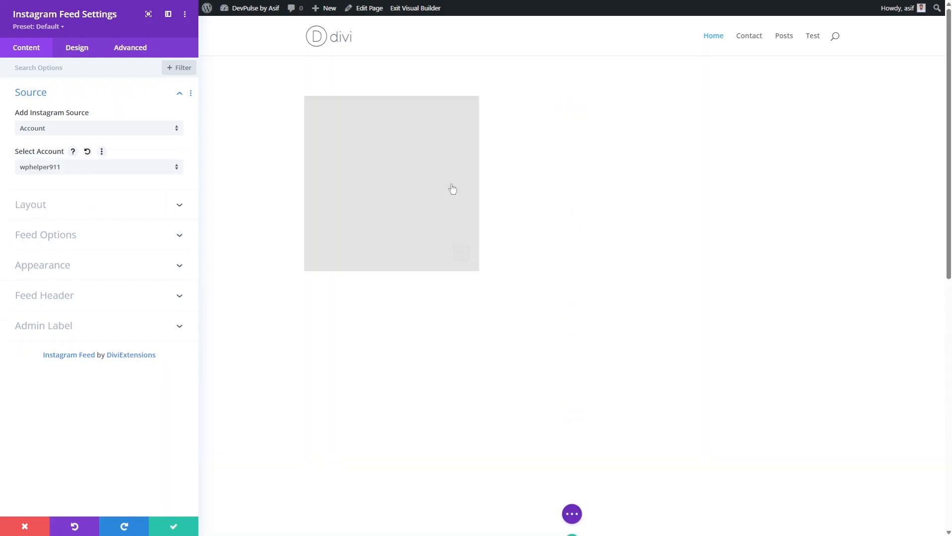